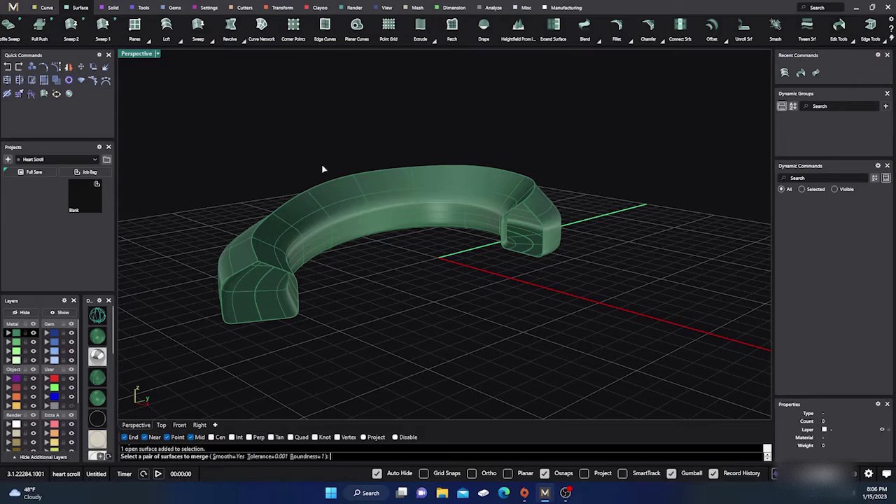
# Merge the selected surface with the adjoining outer surface of the band, using Smooth=Yes, Tolerance=0.001 and Roundness=1
pyautogui.click(243, 258)
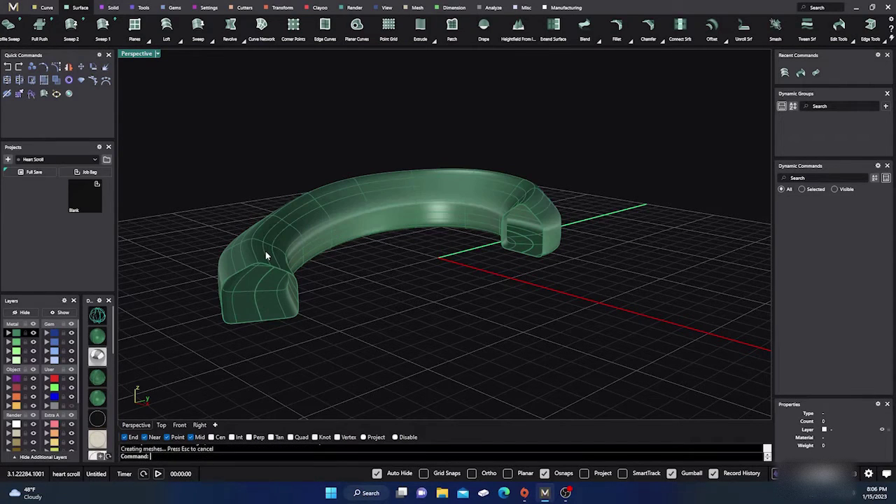
pyautogui.moveTo(322, 264); pyautogui.dragTo(349, 282, button='right')
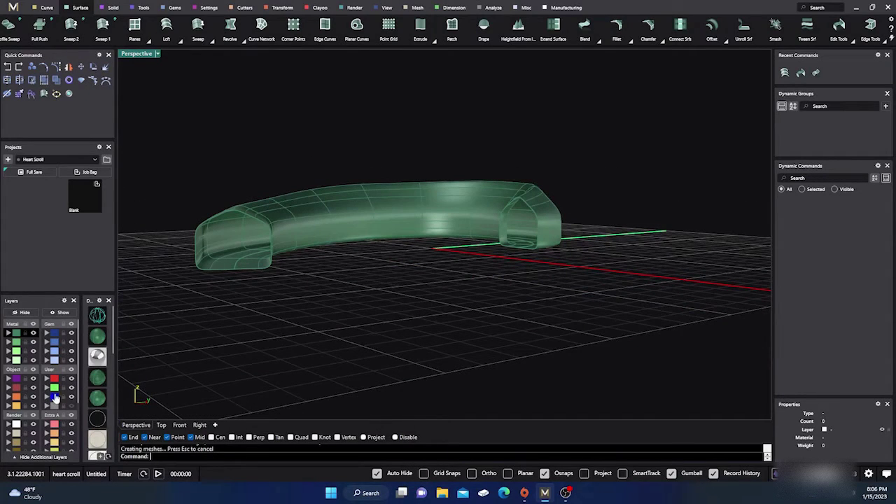
# Raise one control point of the curve along the band's top ridge slightly, and hide its User 04 layer
pyautogui.moveTo(131, 367); pyautogui.dragTo(200, 343, button='right')
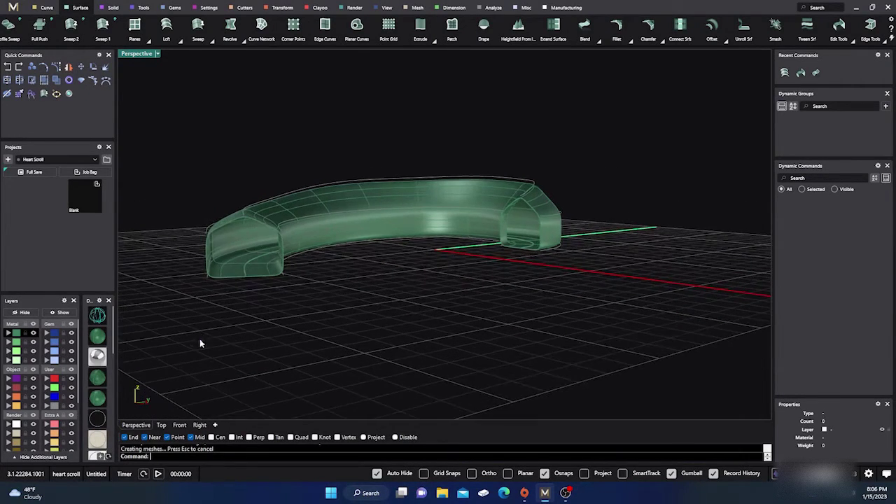
pyautogui.click(269, 202)
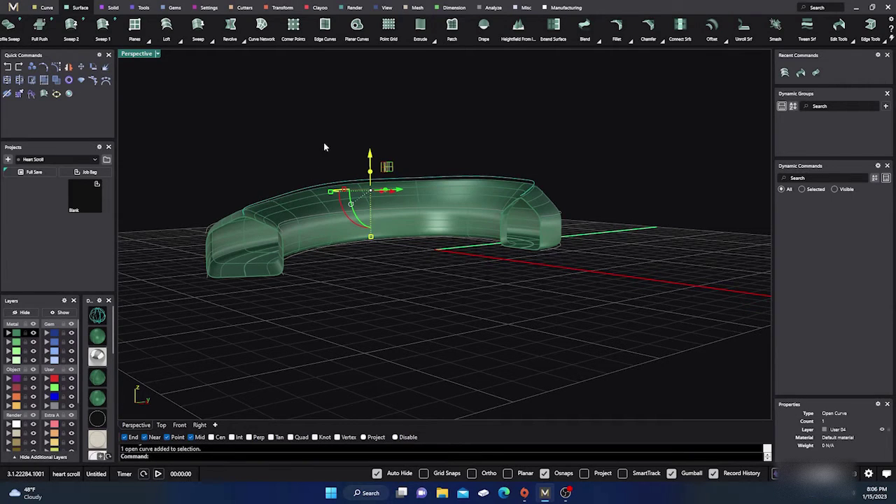
pyautogui.click(57, 67)
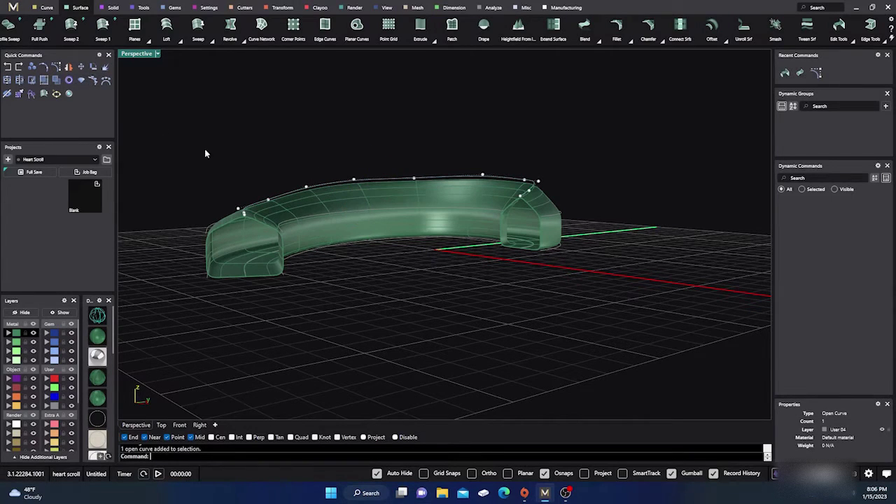
pyautogui.click(306, 187)
pyautogui.moveTo(306, 151); pyautogui.dragTo(304, 141)
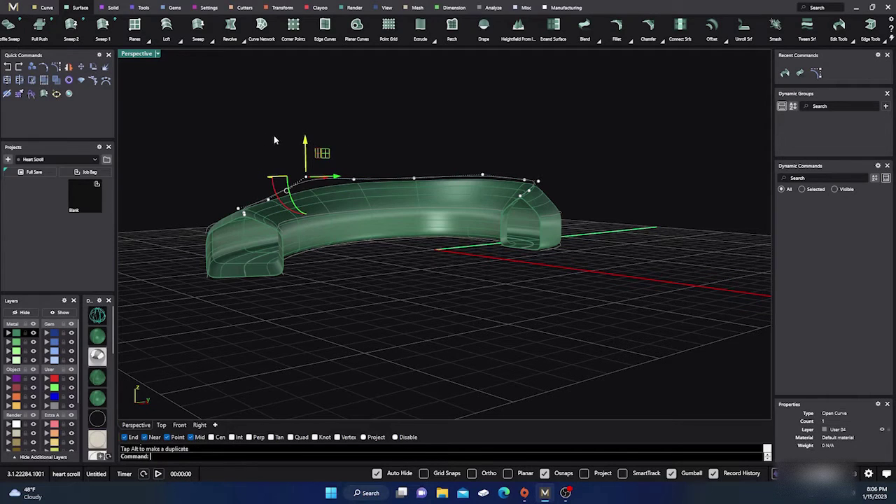
pyautogui.press('F10')
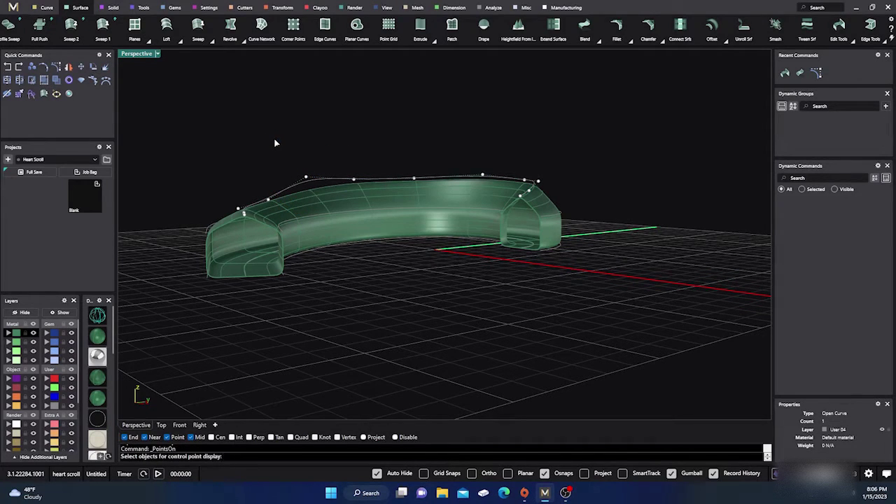
pyautogui.press('Escape')
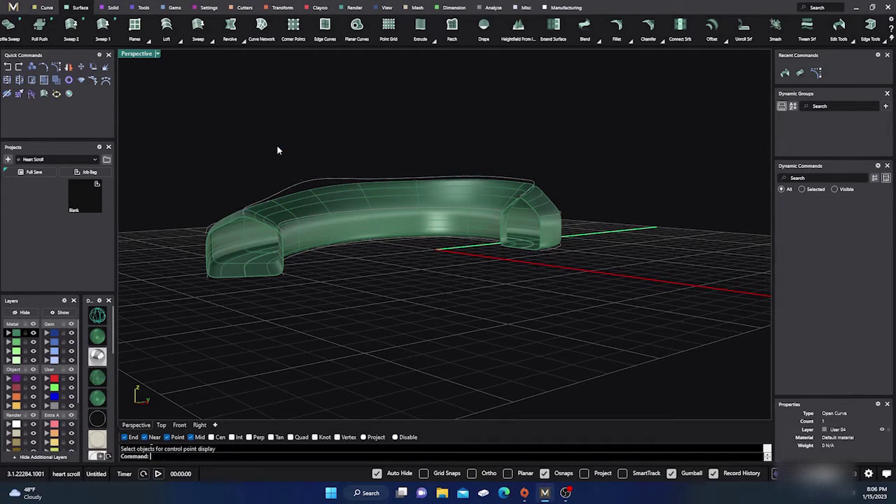
pyautogui.click(71, 407)
# Examine the merged band surface's object description with the What command
pyautogui.click(310, 224)
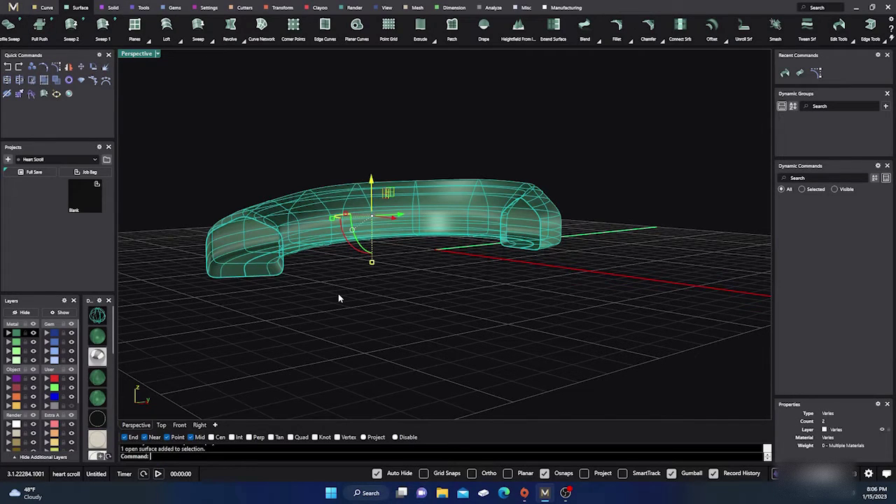
pyautogui.press('Return')
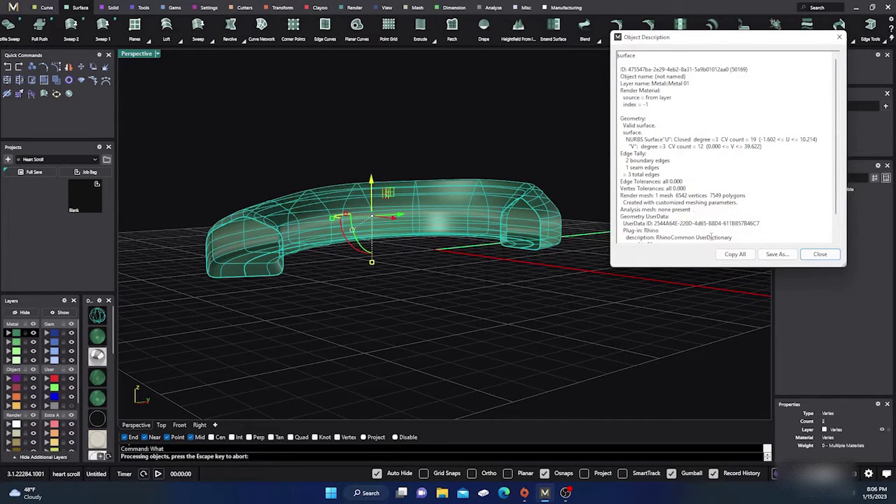
pyautogui.click(815, 254)
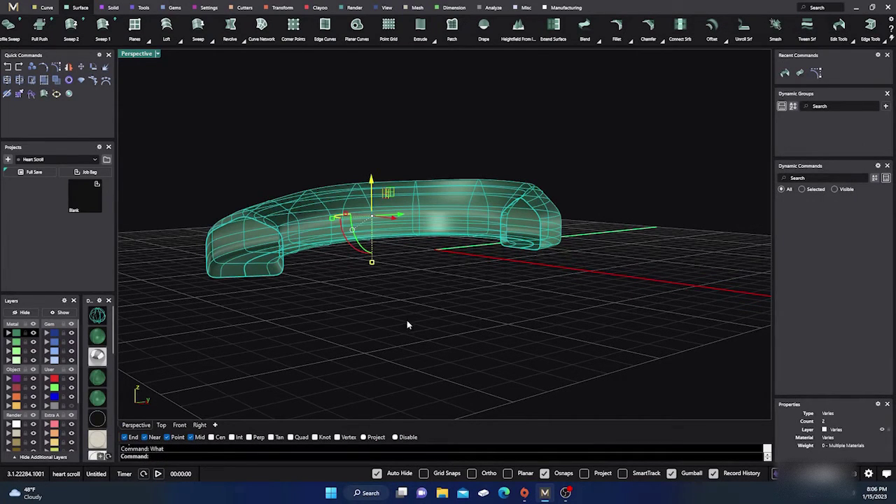
# Turn on the control points of the merged band surface
pyautogui.click(56, 66)
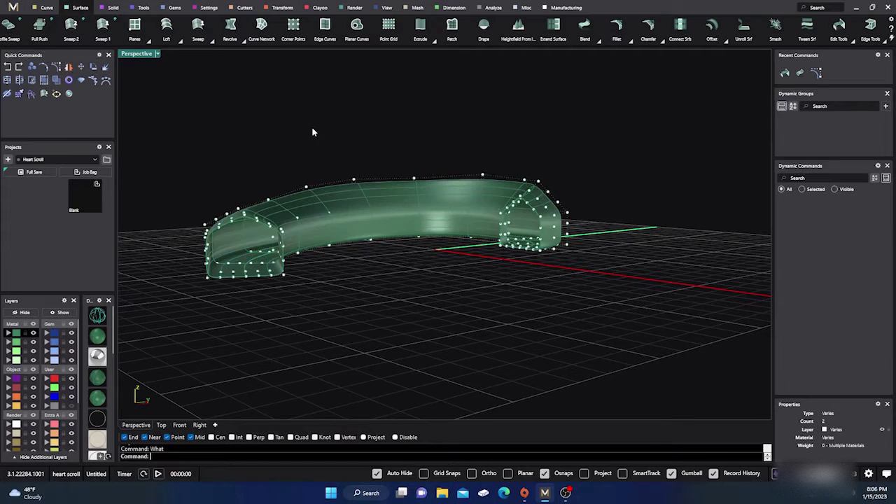
pyautogui.moveTo(312, 154); pyautogui.dragTo(315, 292, button='right')
pyautogui.scroll(3, 277, 275)
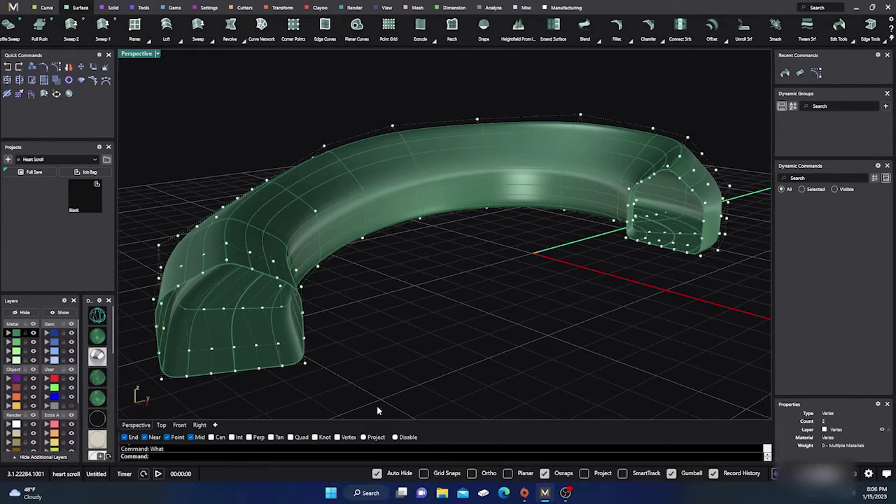
# Enable the Select Points toolbar from the default toolbar file in the Rhino options
pyautogui.write('ptions')
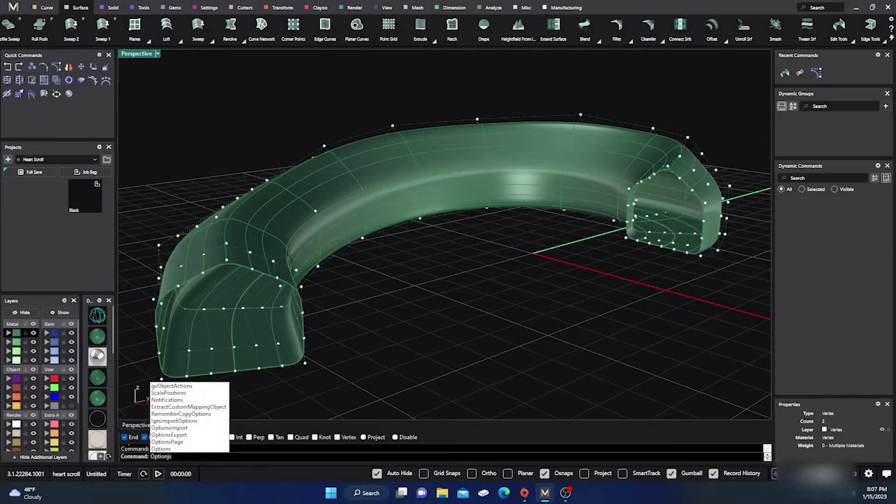
pyautogui.press('Return')
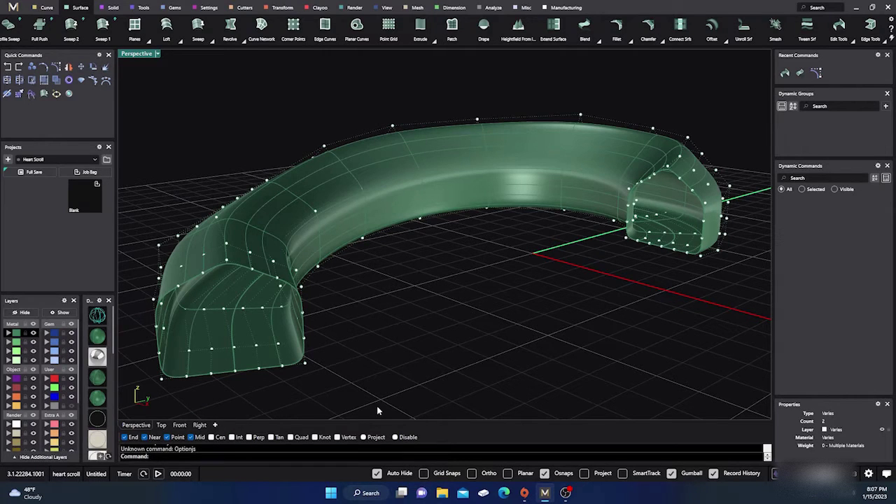
pyautogui.write('Options')
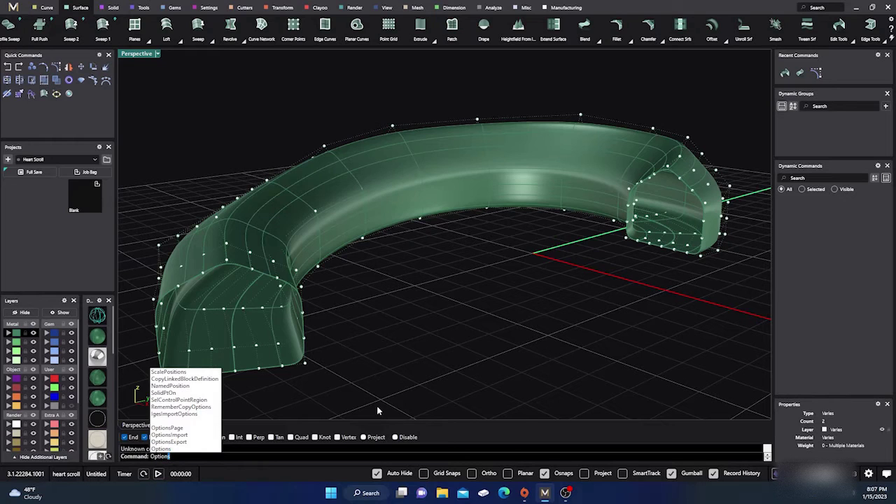
pyautogui.press('Return')
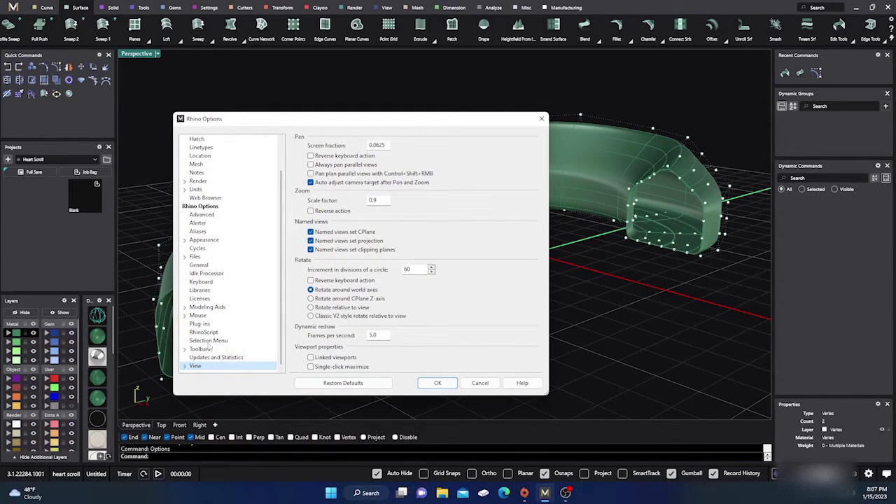
pyautogui.click(203, 349)
pyautogui.scroll(-8, 334, 287)
pyautogui.scroll(-10, 334, 287)
pyautogui.scroll(-4, 335, 287)
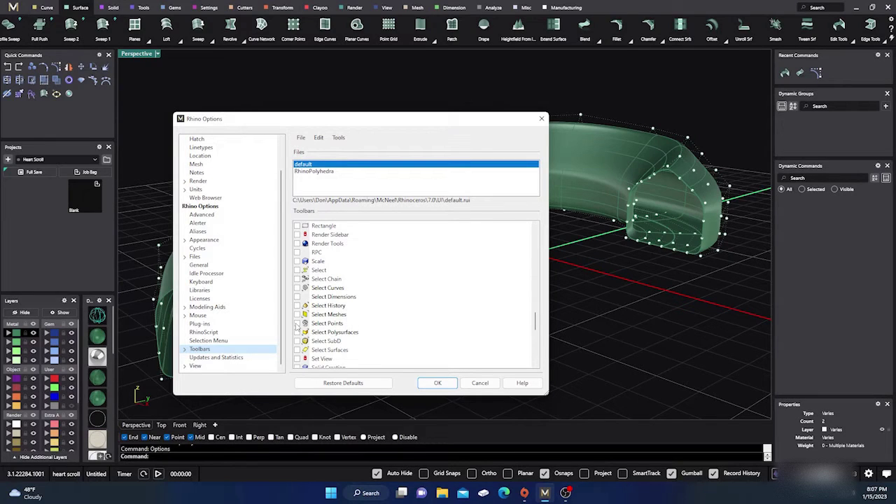
pyautogui.click(297, 323)
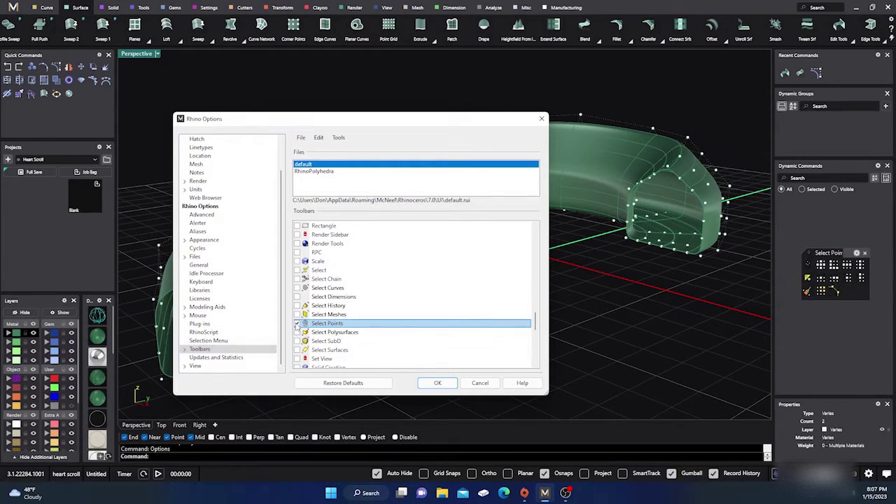
pyautogui.click(439, 384)
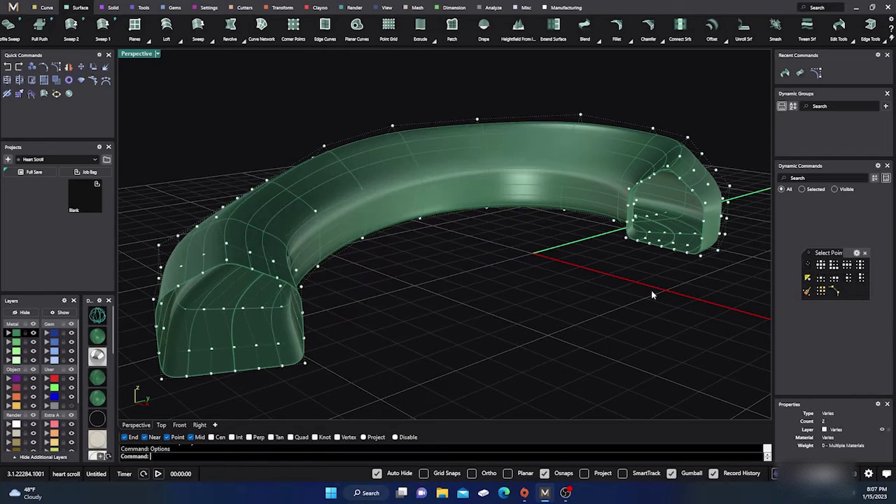
# Place the Select Points toolbar beside the band and try selecting the U row of control points at its near end
pyautogui.moveTo(846, 253); pyautogui.dragTo(660, 302)
pyautogui.click(227, 264)
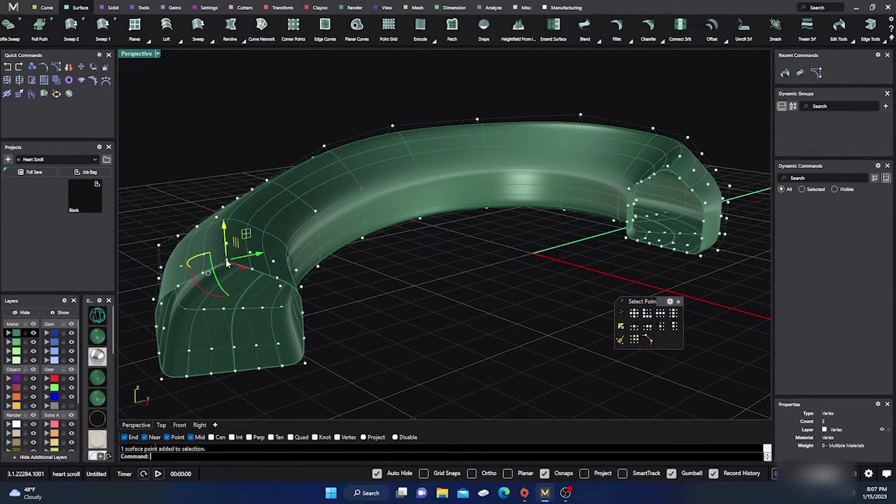
pyautogui.click(660, 314)
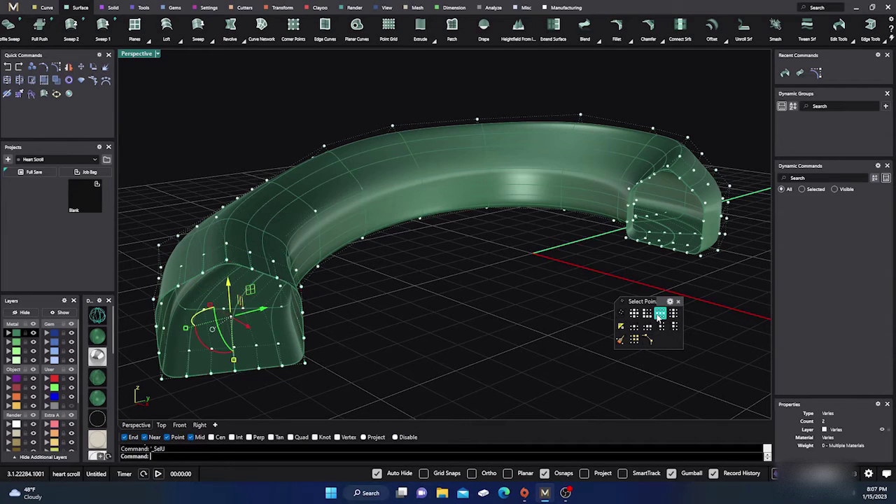
pyautogui.click(554, 338)
# Select the V row of control points along the band's top ridge and raise it slightly
pyautogui.click(227, 264)
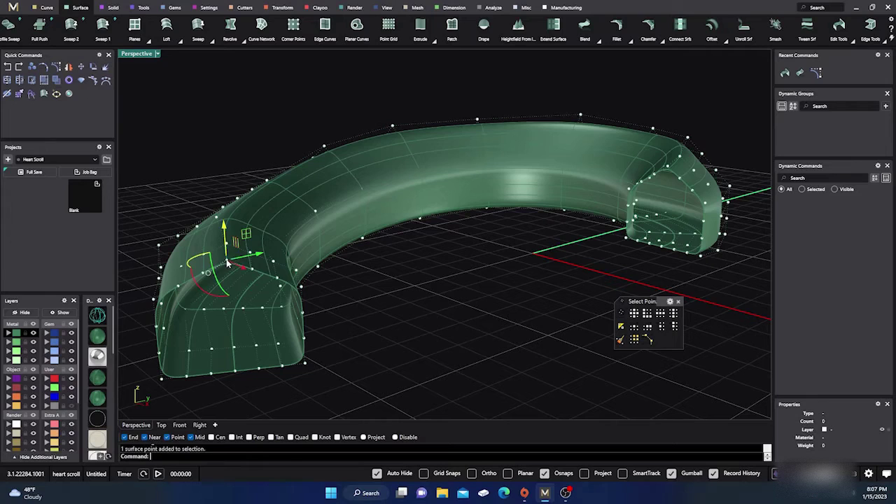
pyautogui.click(674, 316)
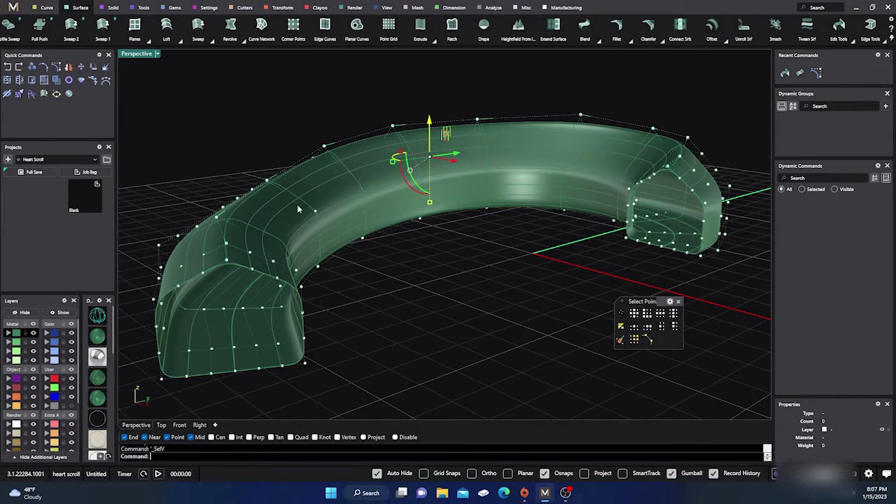
pyautogui.moveTo(447, 332); pyautogui.dragTo(439, 330, button='right')
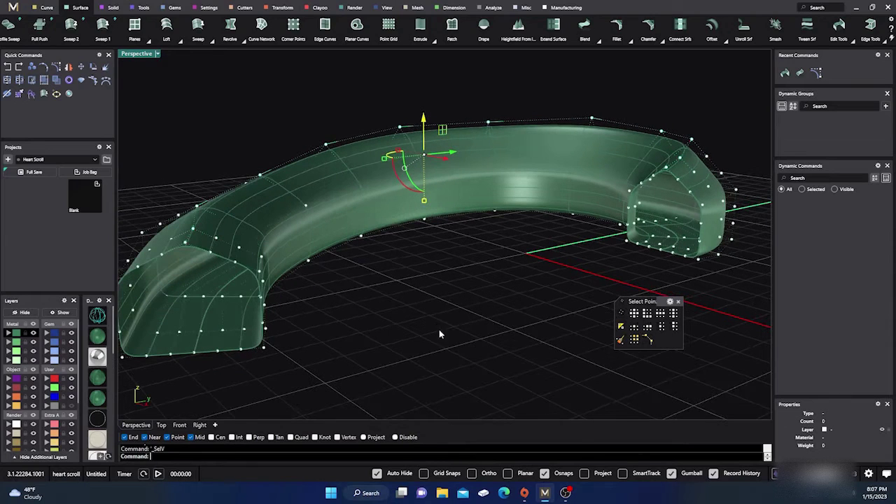
pyautogui.moveTo(423, 120); pyautogui.dragTo(423, 110)
pyautogui.moveTo(429, 240); pyautogui.dragTo(438, 243, button='right')
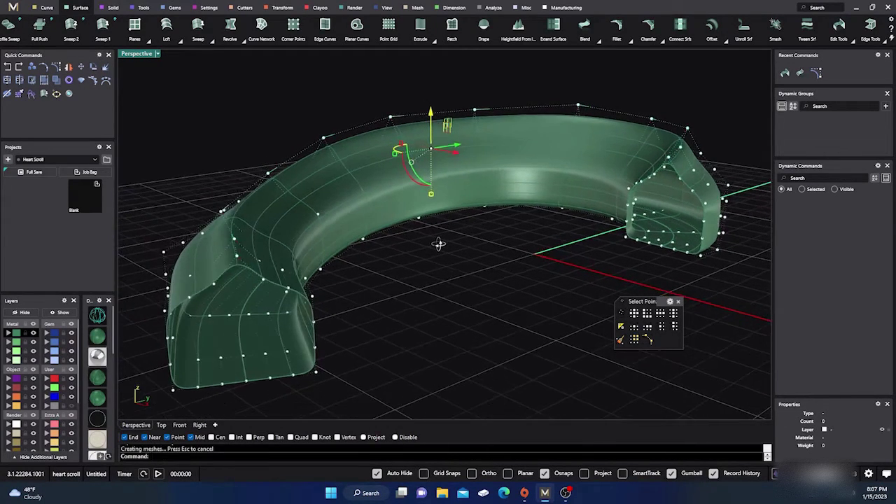
pyautogui.press('Escape')
# Move the Select Points toolbar away from the model to the edge of the viewport
pyautogui.moveTo(439, 288); pyautogui.dragTo(410, 299, button='right')
pyautogui.scroll(-5, 414, 299)
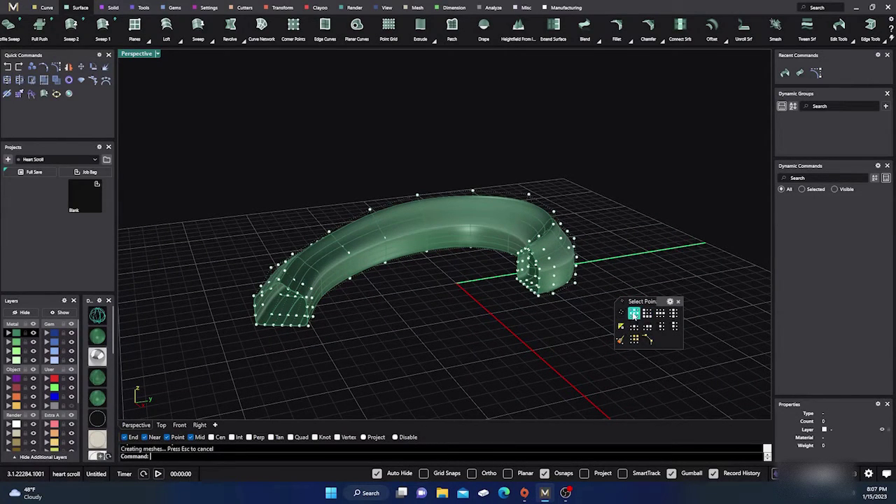
pyautogui.moveTo(661, 301); pyautogui.dragTo(804, 221)
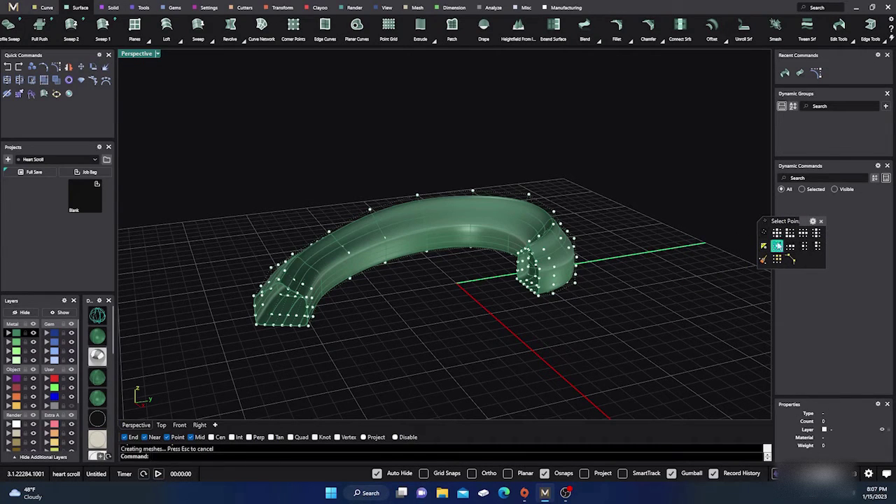
# Examine the band's shape and control point rows from above, from below and at the open end
pyautogui.moveTo(504, 219); pyautogui.dragTo(407, 360, button='right')
pyautogui.scroll(4, 437, 292)
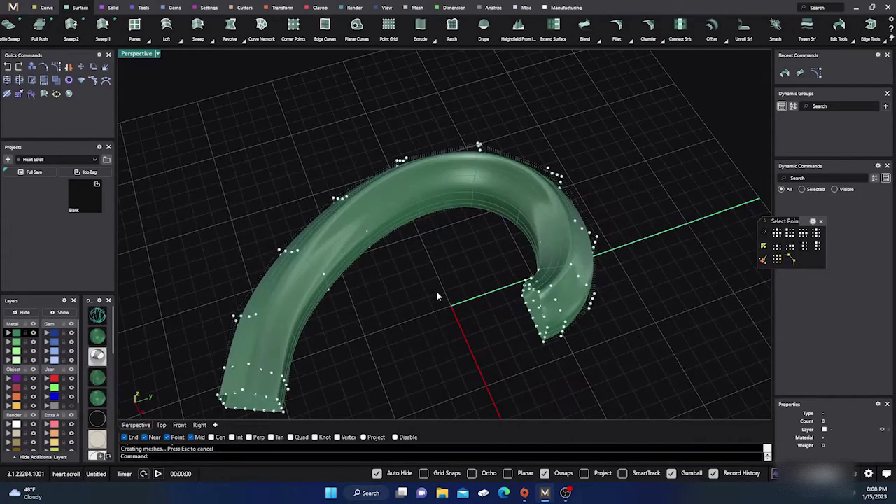
pyautogui.moveTo(446, 320); pyautogui.dragTo(416, 286, button='right')
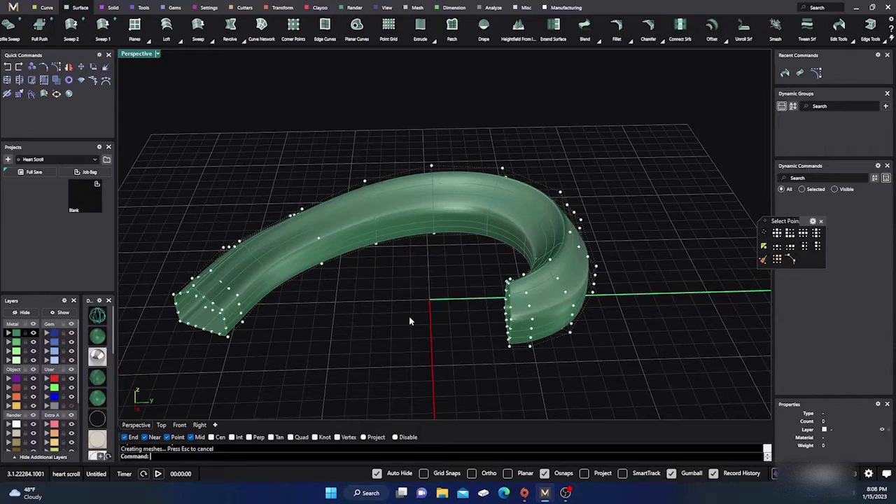
pyautogui.moveTo(452, 276); pyautogui.dragTo(480, 184, button='right')
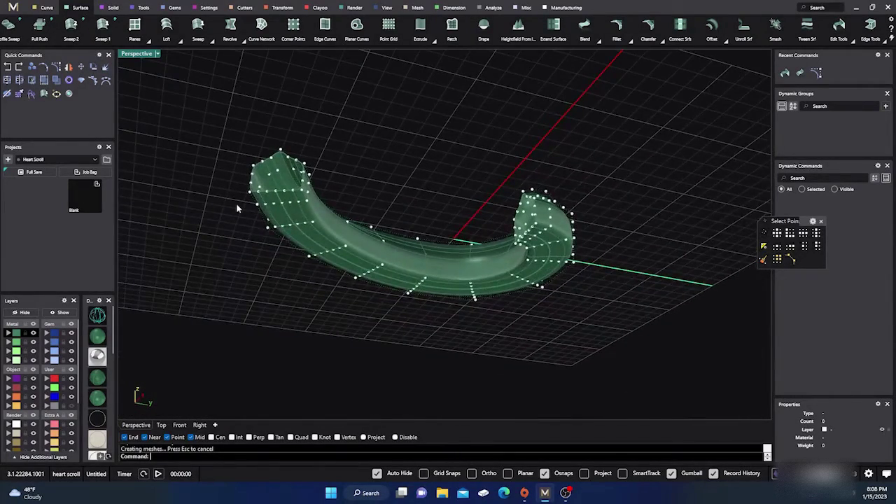
pyautogui.scroll(5, 234, 203)
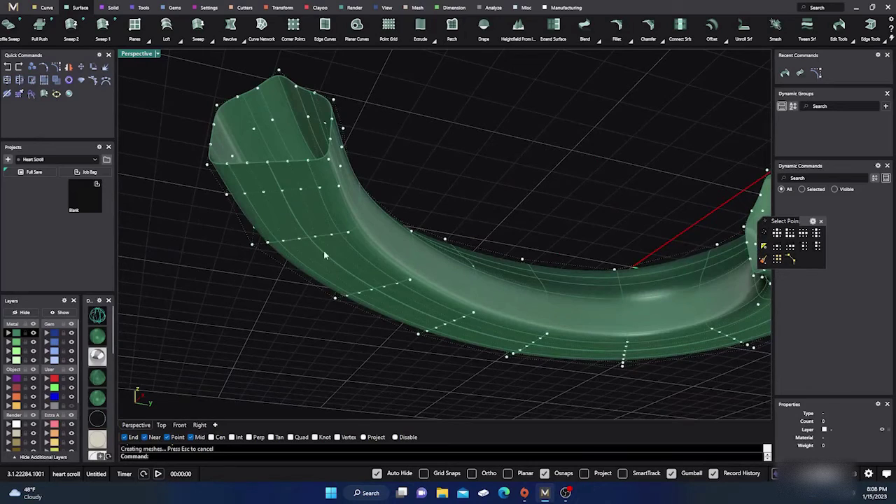
pyautogui.scroll(-4, 463, 175)
pyautogui.moveTo(464, 175); pyautogui.dragTo(452, 271, button='right')
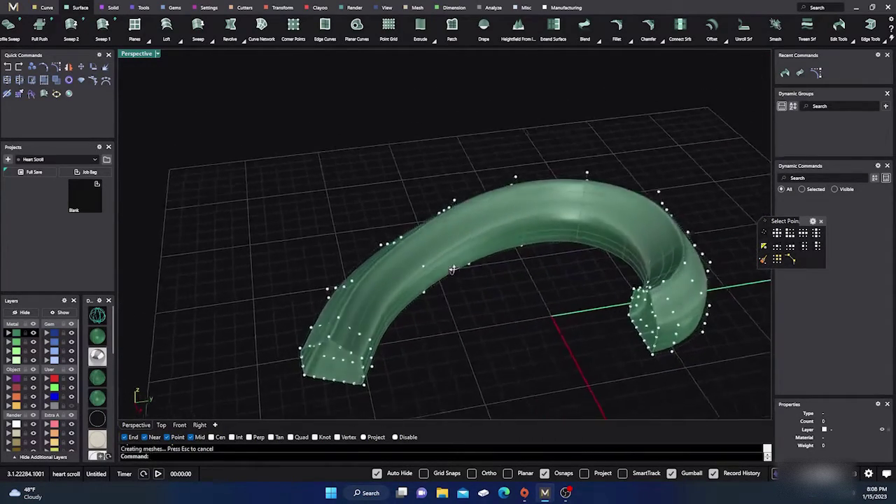
pyautogui.scroll(4, 364, 300)
pyautogui.moveTo(364, 300); pyautogui.dragTo(429, 283, button='right')
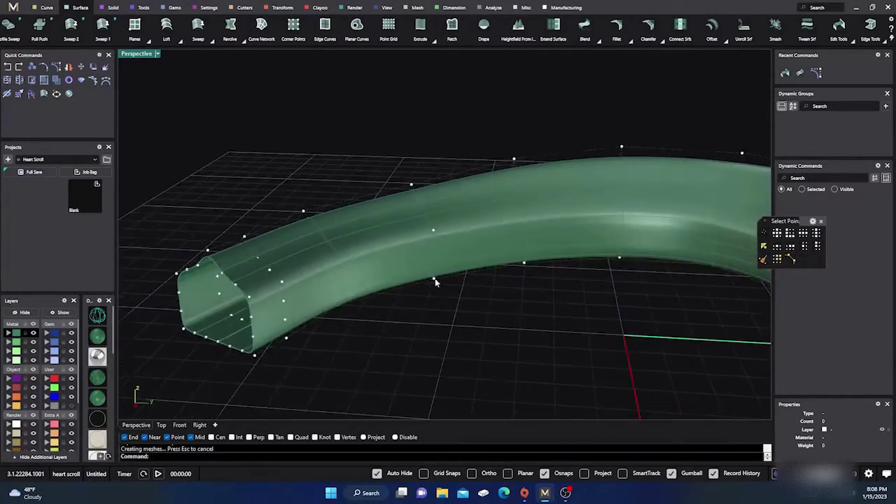
pyautogui.scroll(-7, 430, 284)
pyautogui.moveTo(453, 310); pyautogui.dragTo(381, 380, button='right')
pyautogui.scroll(2, 310, 236)
pyautogui.scroll(3, 310, 240)
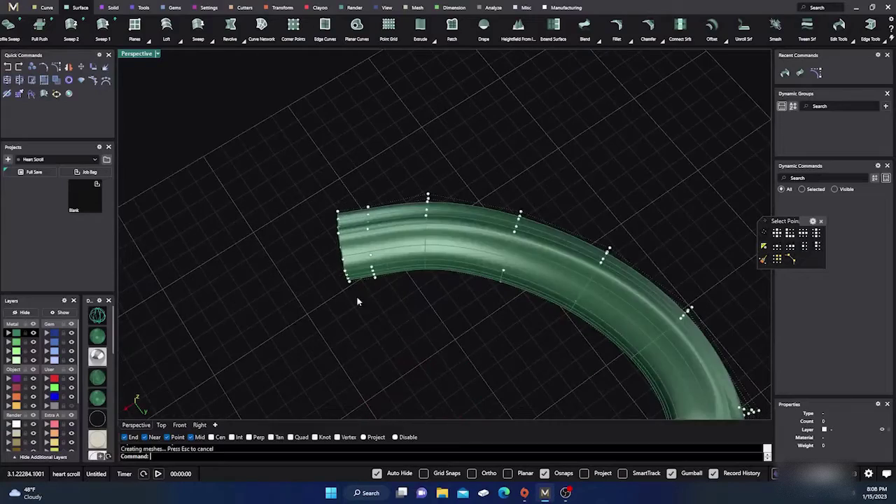
# With the End, Near and Mid snaps off, collapse the U row of control points at the band's curled tip along X into its middle
pyautogui.scroll(-5, 384, 275)
pyautogui.scroll(4, 432, 359)
pyautogui.scroll(5, 440, 360)
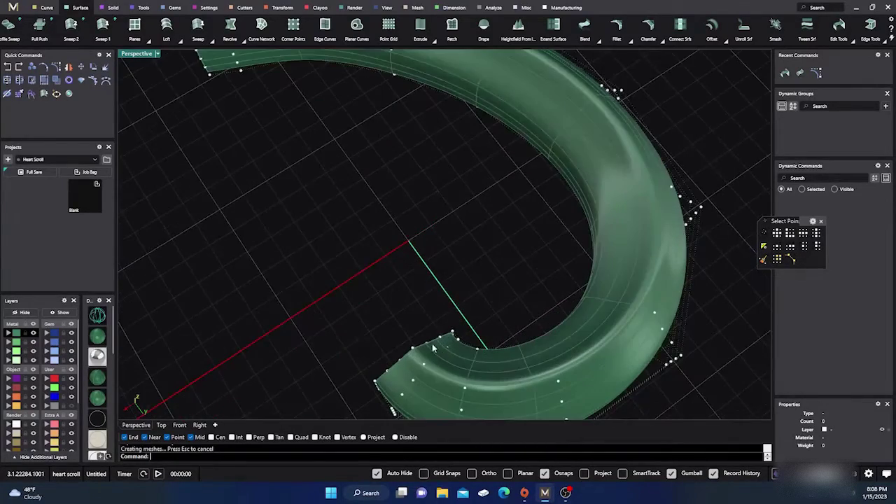
pyautogui.scroll(-6, 451, 258)
pyautogui.moveTo(450, 261); pyautogui.dragTo(420, 263, button='right')
pyautogui.scroll(3, 420, 316)
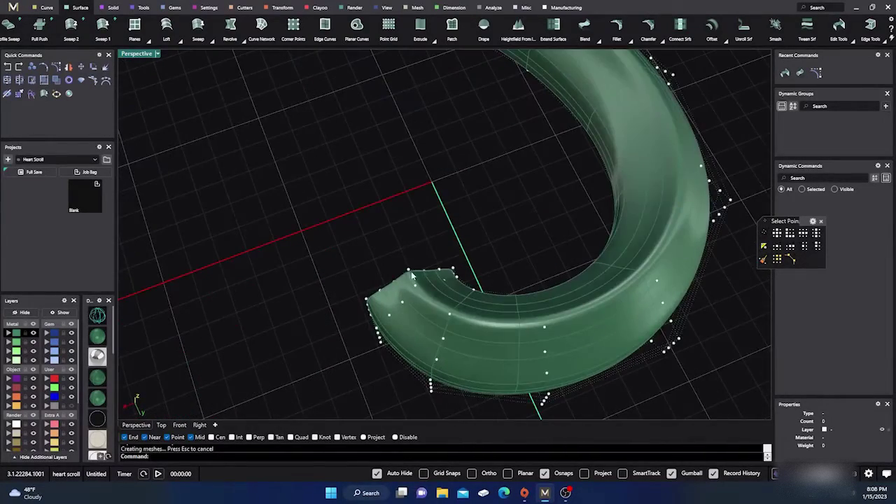
pyautogui.click(411, 272)
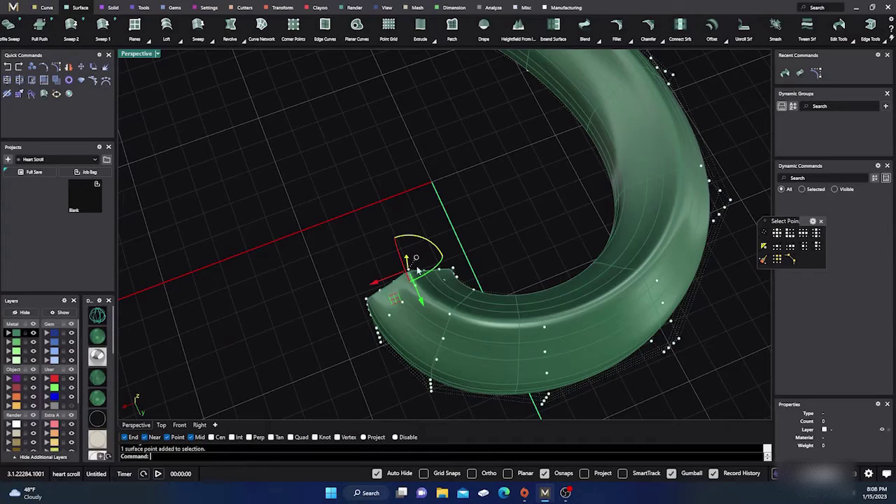
pyautogui.click(803, 233)
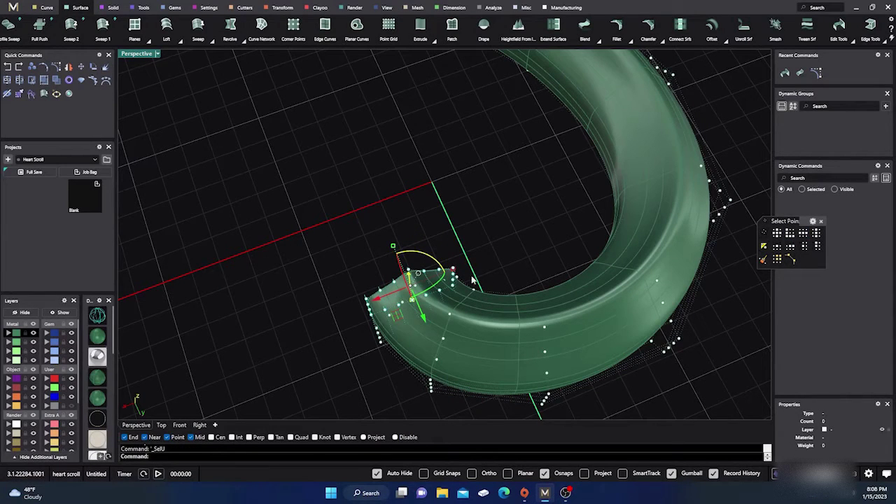
pyautogui.moveTo(338, 291); pyautogui.dragTo(491, 242, button='right')
pyautogui.moveTo(417, 291); pyautogui.dragTo(326, 306, button='right')
pyautogui.scroll(6, 449, 293)
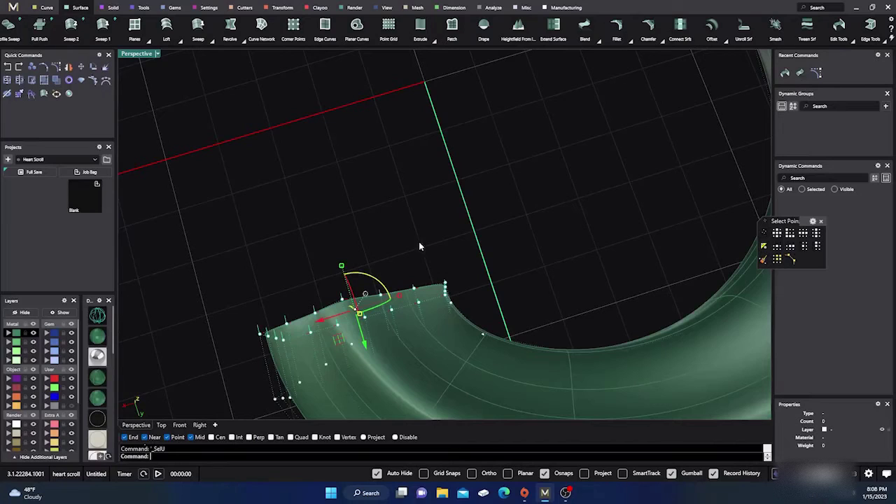
pyautogui.click(190, 438)
pyautogui.click(145, 437)
pyautogui.click(128, 438)
pyautogui.moveTo(399, 297); pyautogui.dragTo(356, 310)
pyautogui.moveTo(374, 252)
pyautogui.mouseDown(button='right')
pyautogui.moveTo(360, 243)
pyautogui.moveTo(383, 207)
pyautogui.moveTo(372, 228)
pyautogui.moveTo(384, 247)
pyautogui.mouseUp(button='right')
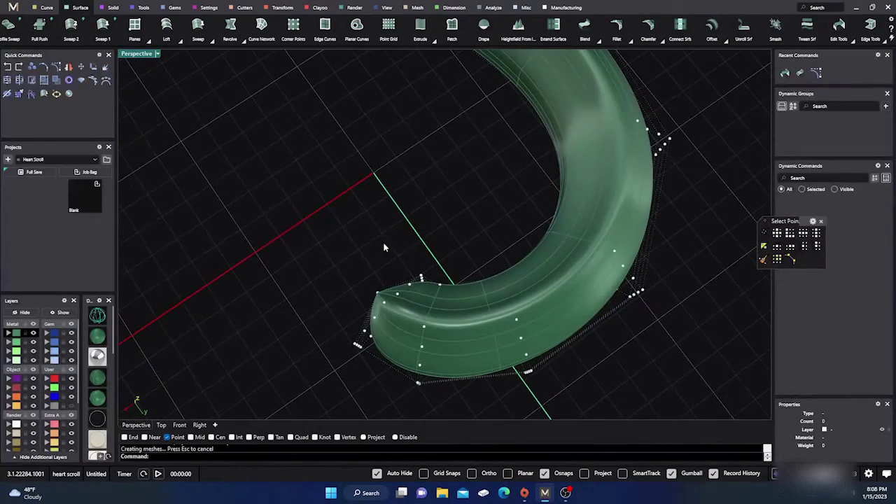
# Select the next U row of control points behind the collapsed tip and shift it slightly in the negative Y direction
pyautogui.click(384, 303)
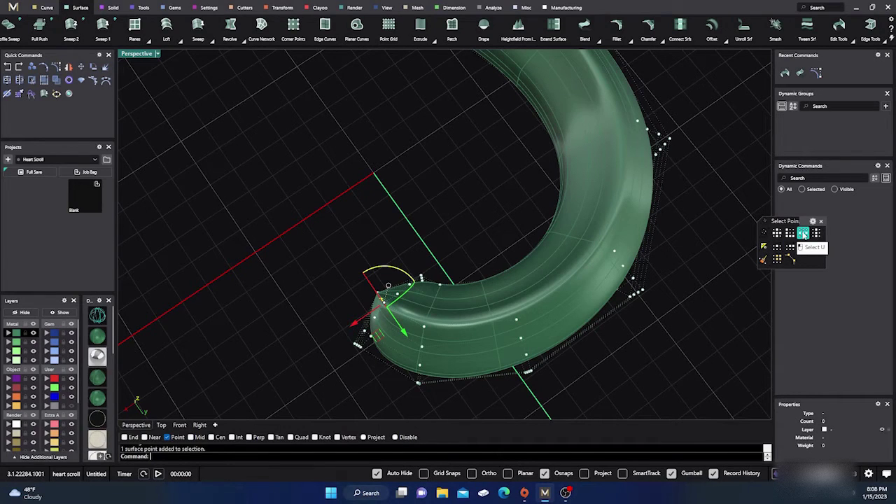
pyautogui.click(803, 234)
pyautogui.moveTo(380, 358); pyautogui.dragTo(430, 345, button='right')
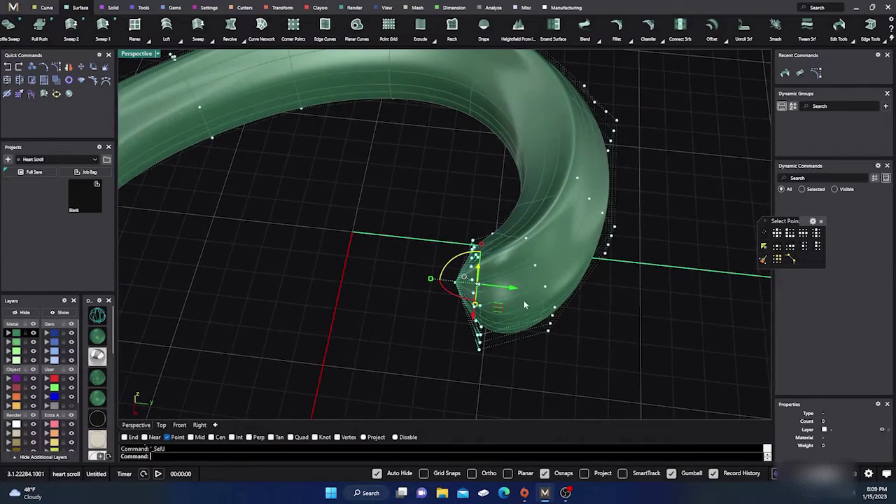
pyautogui.moveTo(512, 287); pyautogui.dragTo(493, 290)
pyautogui.moveTo(411, 302); pyautogui.dragTo(436, 272, button='right')
pyautogui.scroll(-4, 438, 336)
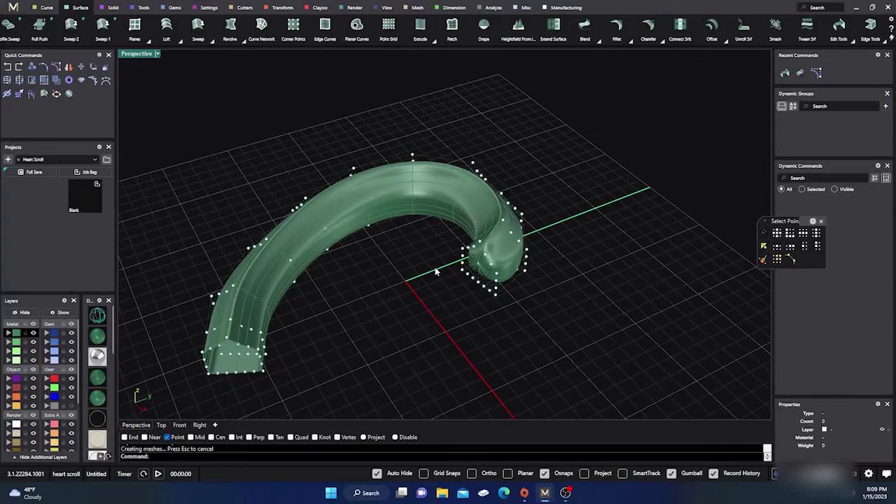
pyautogui.moveTo(413, 315); pyautogui.dragTo(371, 326, button='right')
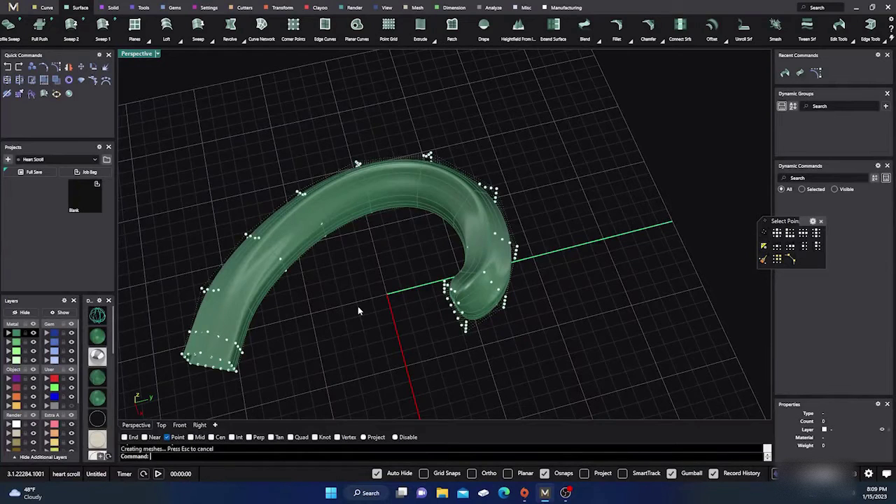
# Hide the band's control points, cap its open ends, and check that it is a closed object
pyautogui.press('Escape')
pyautogui.click(318, 228)
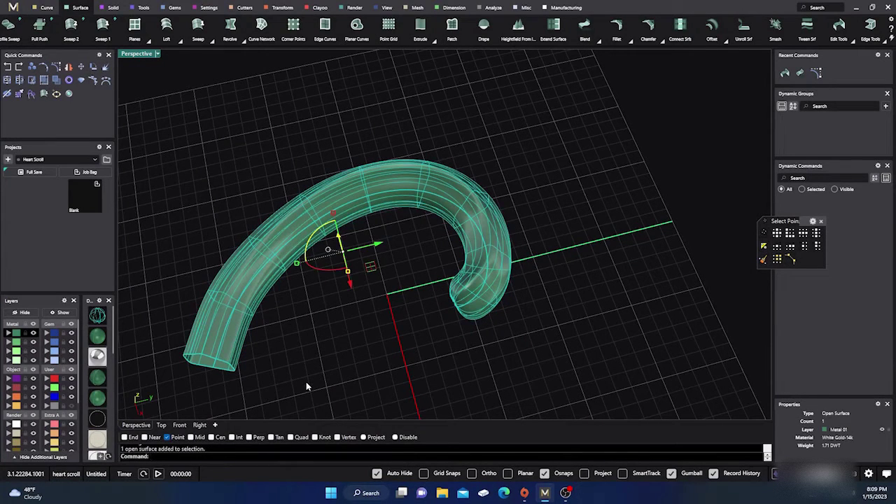
pyautogui.write('Cap')
pyautogui.press('Return')
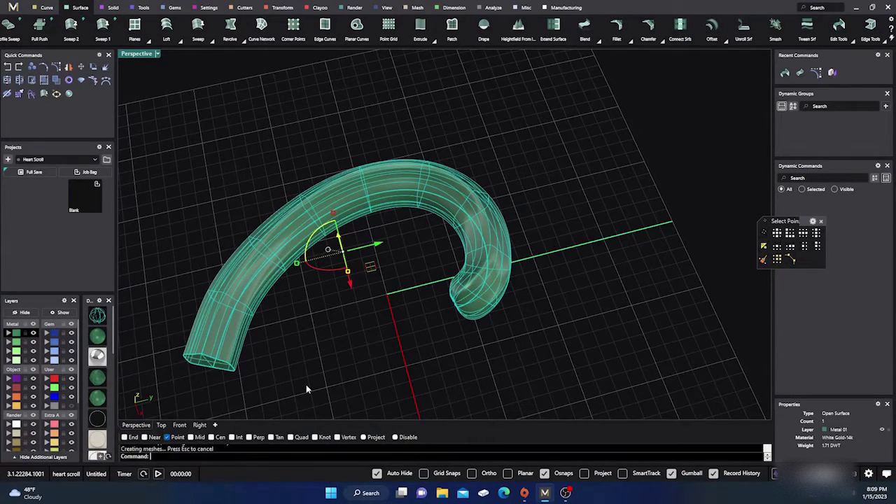
pyautogui.click(302, 265)
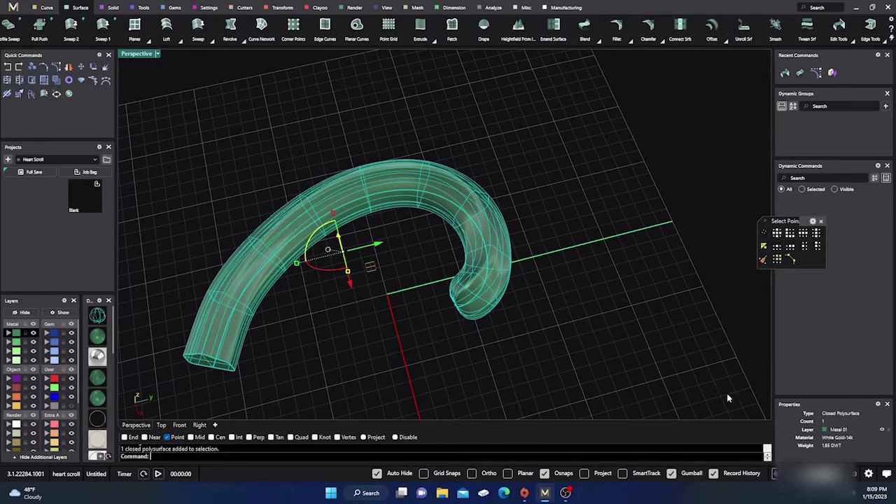
pyautogui.click(538, 280)
# Draw a rectangular plane on the orange Object layer in the Right view, large enough to cover both ends of the band
pyautogui.scroll(-6, 399, 276)
pyautogui.moveTo(399, 278); pyautogui.dragTo(238, 259, button='right')
pyautogui.doubleClick(135, 55)
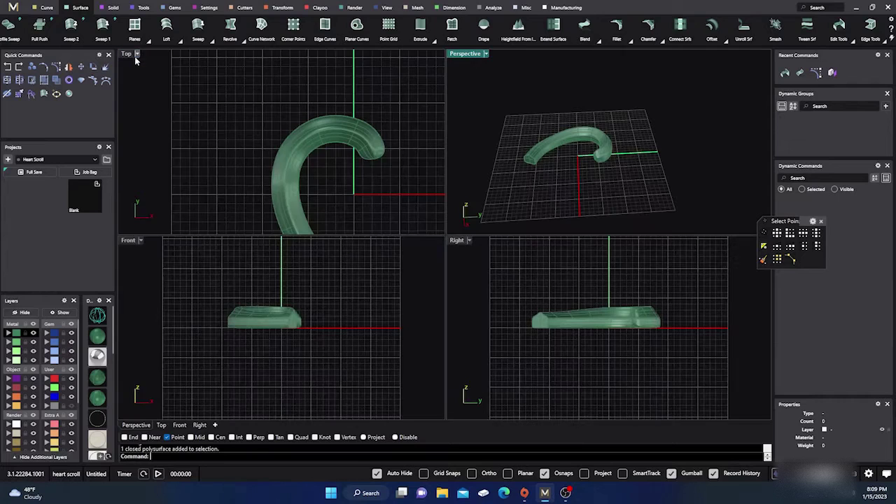
pyautogui.scroll(-3, 257, 358)
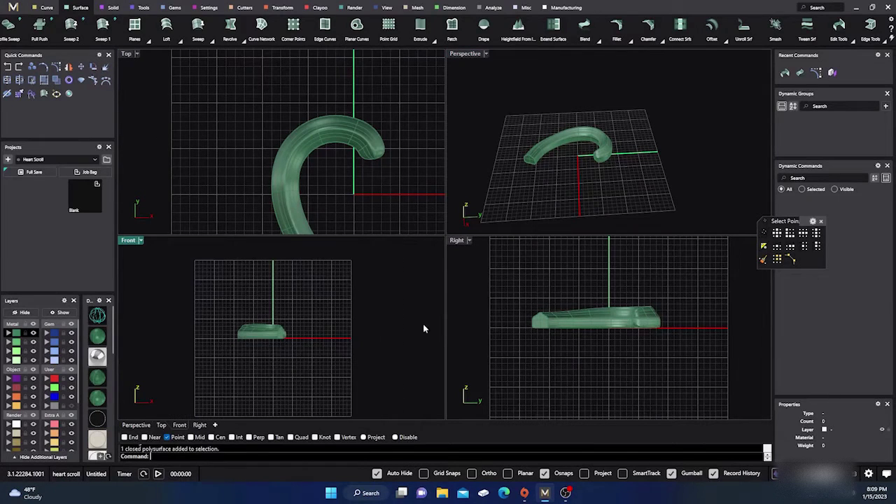
pyautogui.click(137, 27)
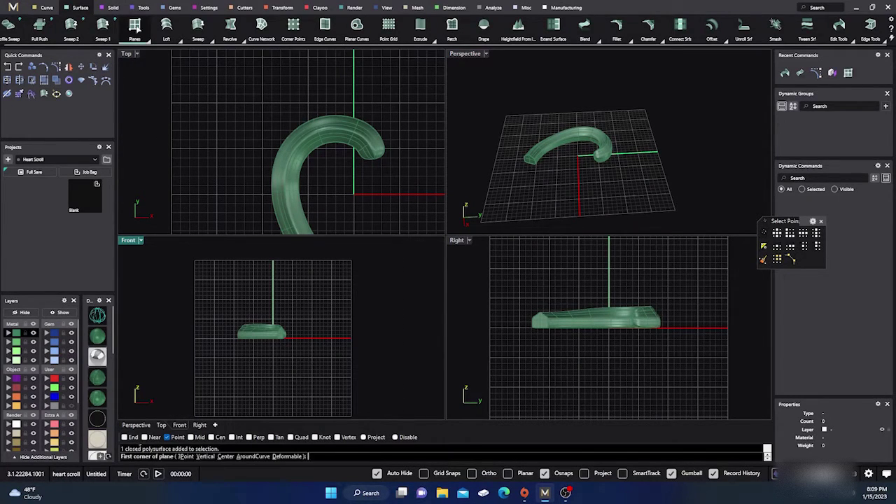
pyautogui.click(21, 397)
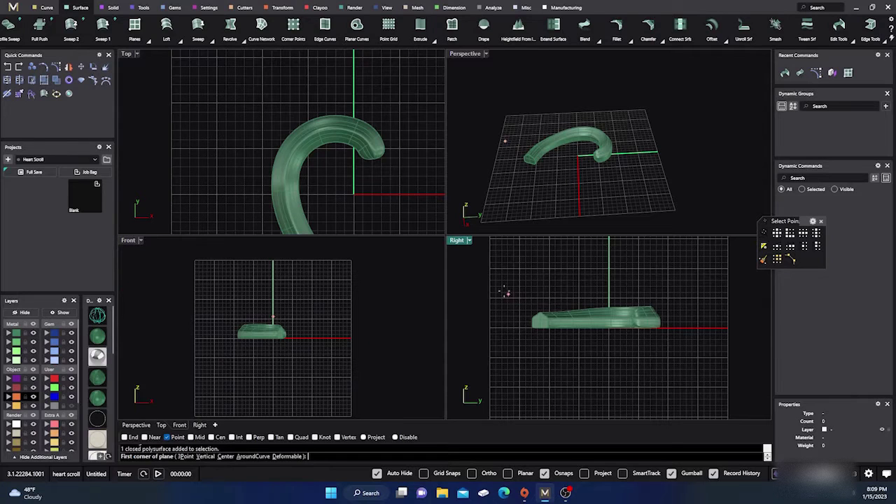
pyautogui.click(509, 270)
pyautogui.click(704, 378)
pyautogui.moveTo(565, 203); pyautogui.dragTo(557, 170, button='right')
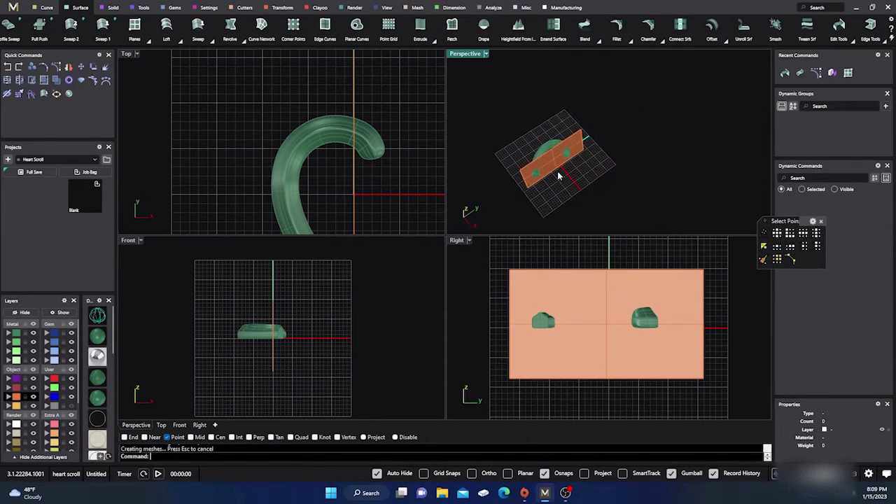
pyautogui.scroll(6, 562, 178)
# Split the band using the rectangular plane as the cutting object
pyautogui.click(530, 101)
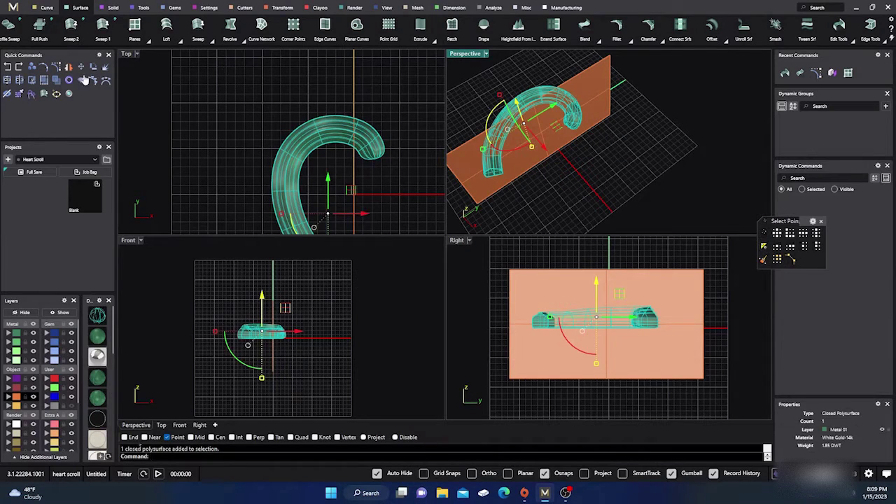
pyautogui.click(34, 84)
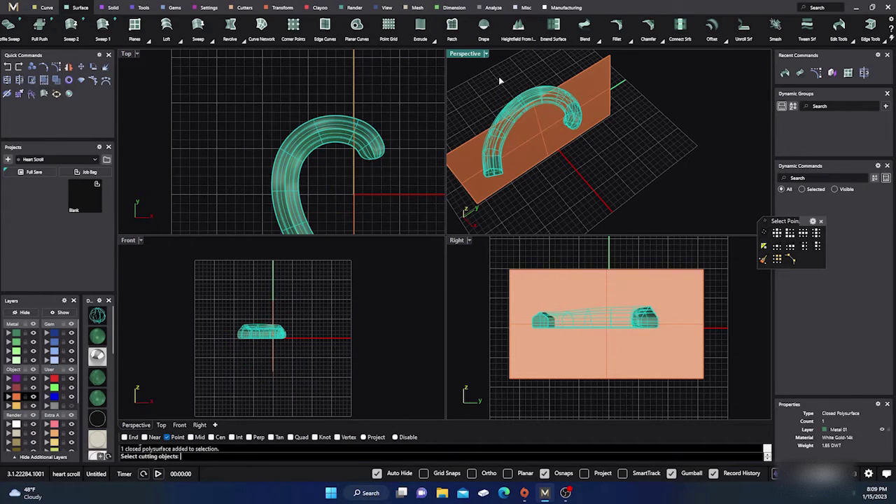
pyautogui.click(528, 138)
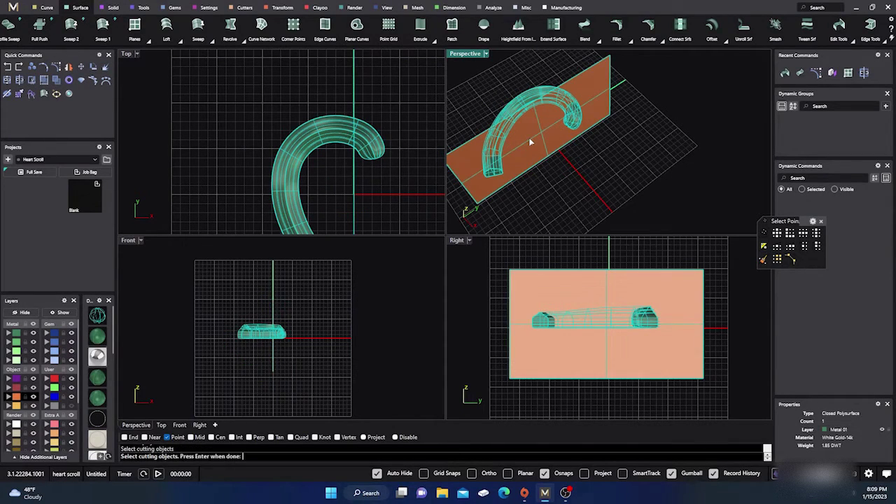
pyautogui.press('Return')
# Delete the cutting plane and the two band end pieces that lie beyond it
pyautogui.click(515, 178)
pyautogui.press('Delete')
pyautogui.click(498, 170)
pyautogui.press('Delete')
pyautogui.click(581, 125)
pyautogui.press('Delete')
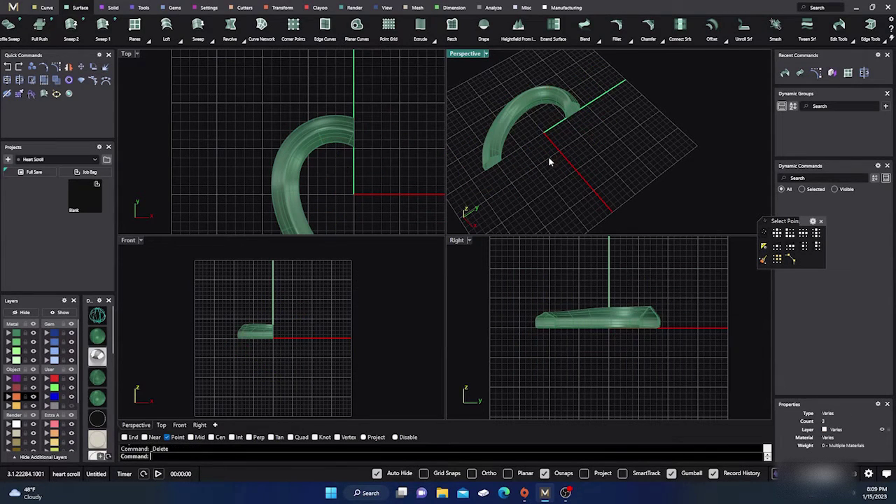
# Mirror a copy of the half band across the Y axis from origin 0 in the Top view to complete the heart
pyautogui.click(492, 128)
pyautogui.scroll(-4, 210, 100)
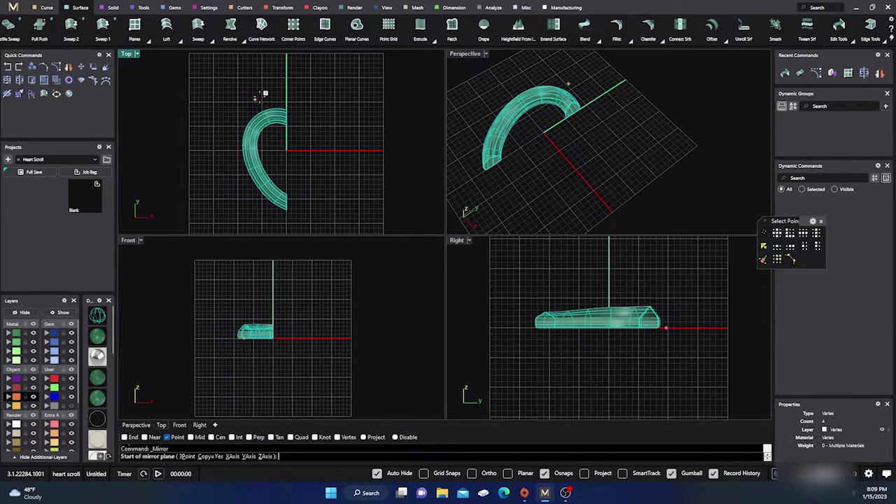
pyautogui.write('0')
pyautogui.press('Return')
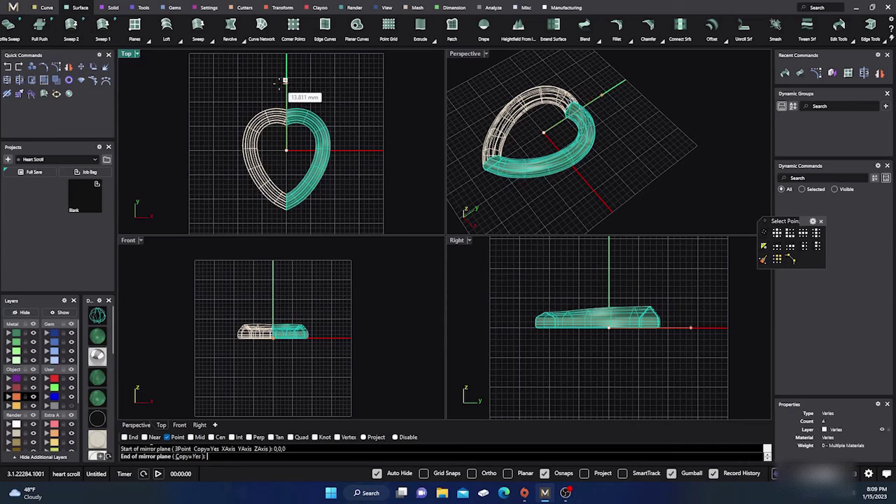
pyautogui.click(287, 85)
# Join the two heart halves, accept the broken history, and check that the result is one closed object
pyautogui.click(302, 117)
pyautogui.keyDown('shift'); pyautogui.click(274, 116); pyautogui.keyUp('shift')
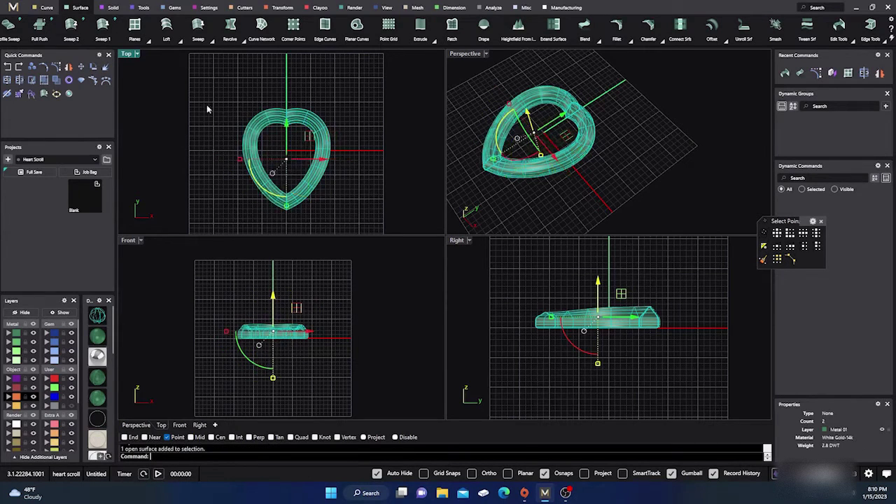
pyautogui.click(8, 80)
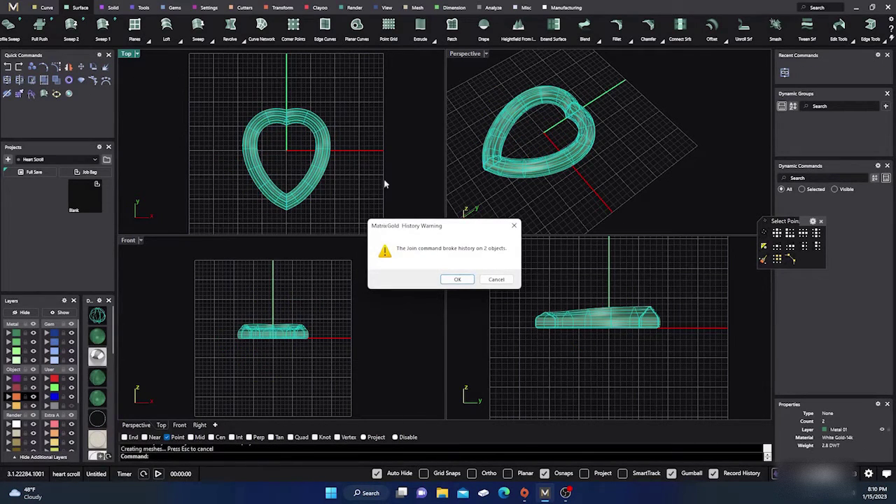
pyautogui.click(456, 280)
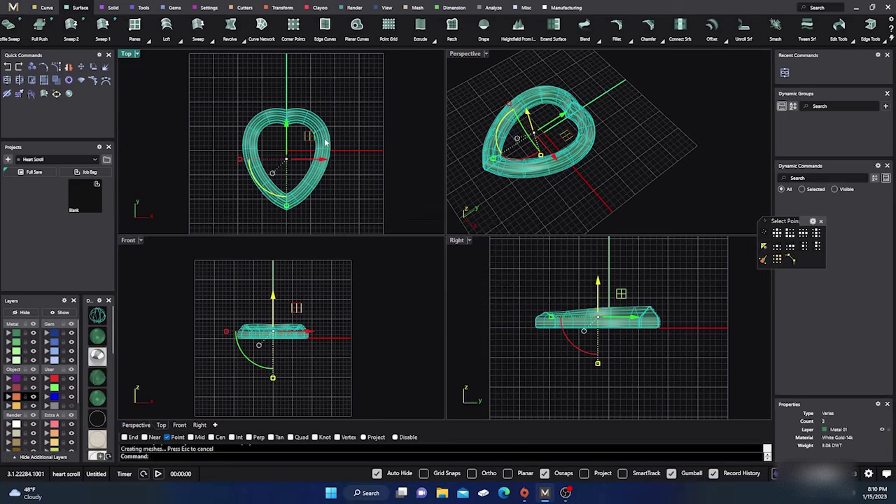
pyautogui.click(364, 140)
pyautogui.click(332, 132)
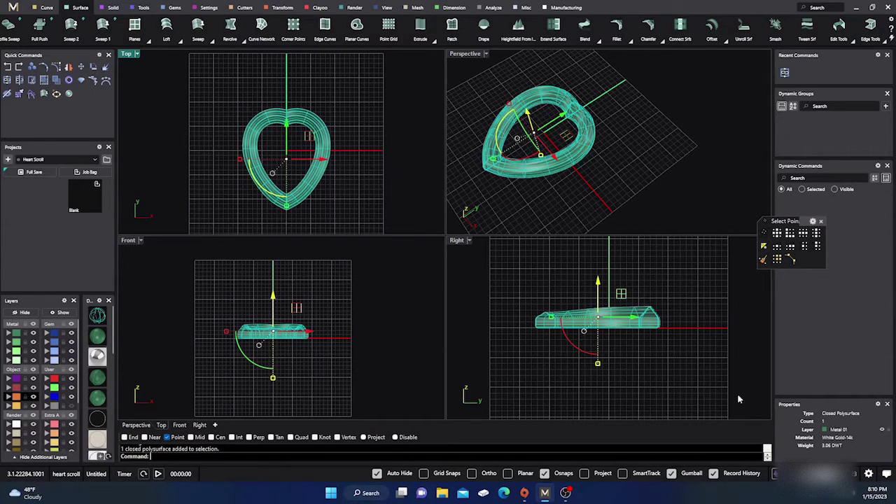
pyautogui.click(371, 138)
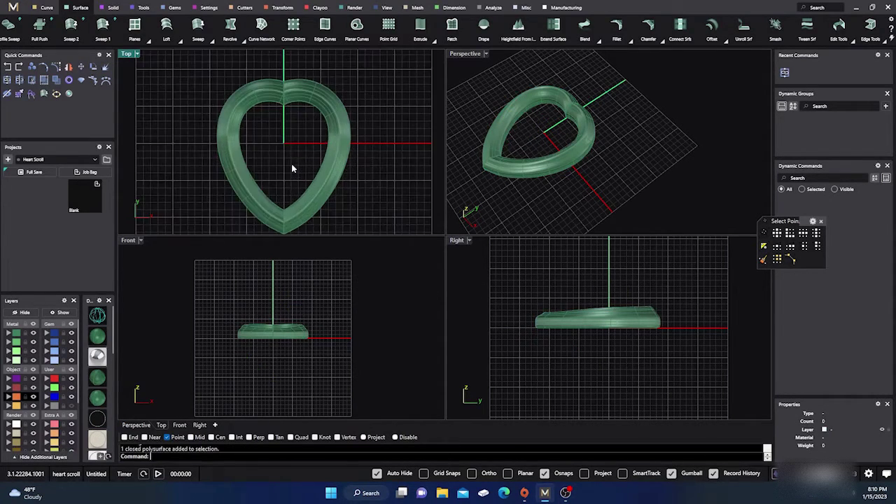
# Scale the heart along Y in the Top view to shorten it, and fine-tune its height with a second slight stretch
pyautogui.click(319, 135)
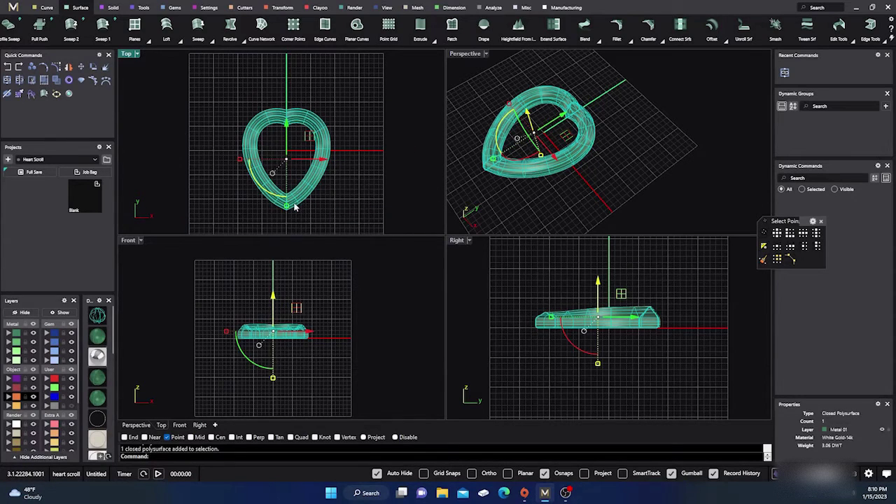
pyautogui.moveTo(287, 203); pyautogui.dragTo(287, 196)
pyautogui.click(363, 97)
pyautogui.scroll(6, 289, 154)
pyautogui.moveTo(294, 155); pyautogui.dragTo(306, 132, button='right')
pyautogui.click(310, 94)
pyautogui.moveTo(296, 191); pyautogui.dragTo(298, 199)
pyautogui.click(325, 98)
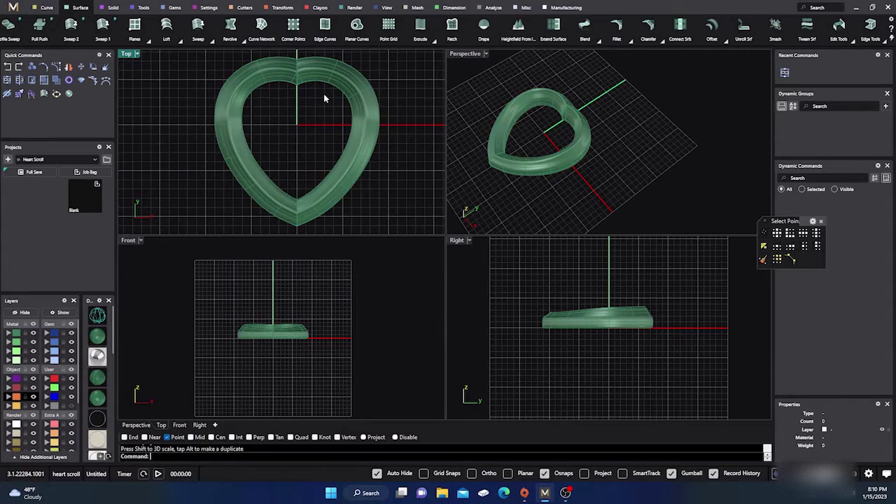
pyautogui.scroll(-3, 323, 109)
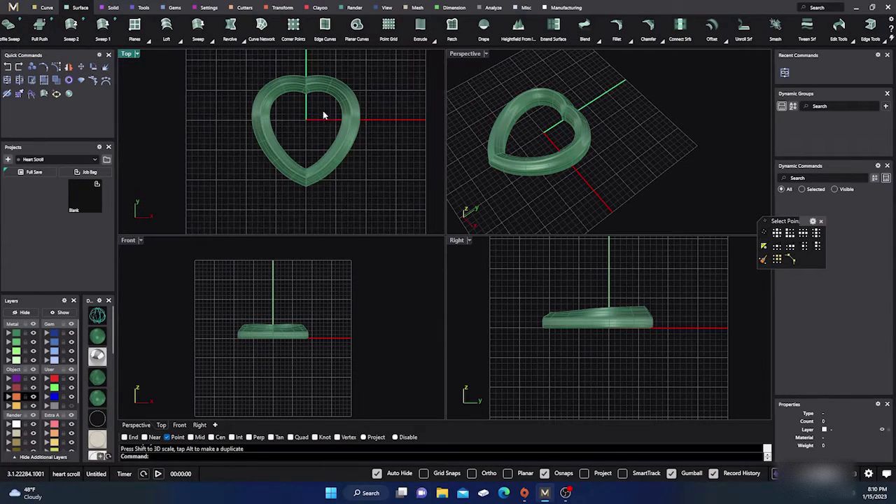
# Scale the whole heart down uniformly in 3D from the origin to roughly half its size in the Perspective view
pyautogui.doubleClick(465, 56)
pyautogui.moveTo(470, 70); pyautogui.dragTo(515, 212, button='right')
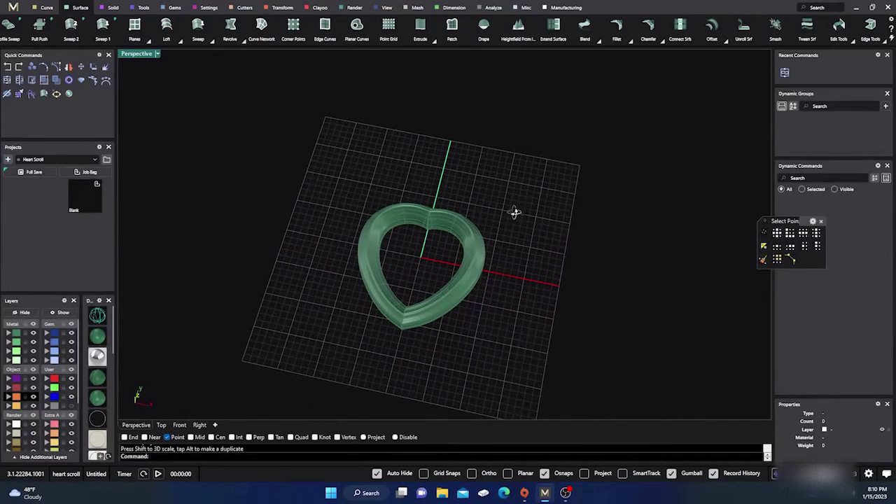
pyautogui.click(419, 217)
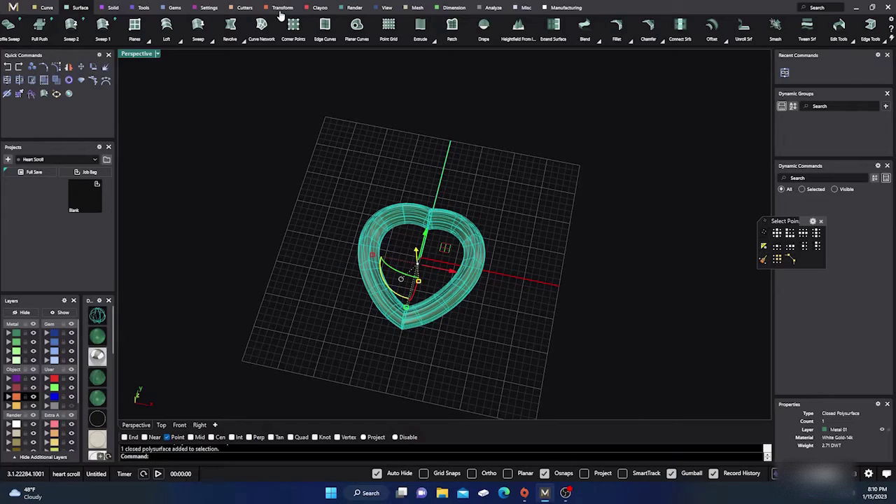
pyautogui.click(280, 9)
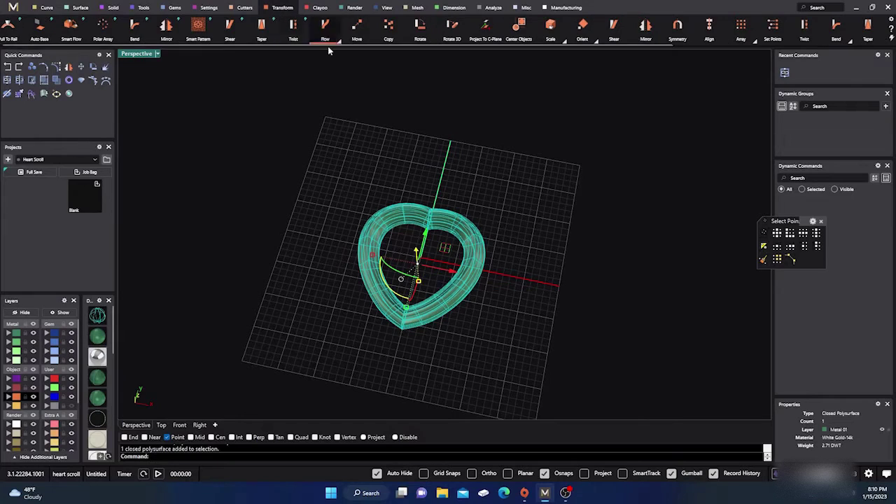
pyautogui.click(563, 41)
pyautogui.click(674, 67)
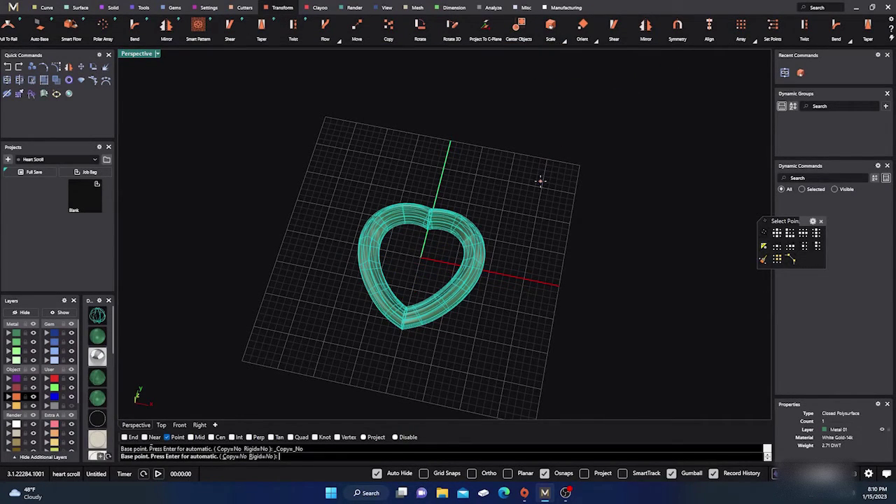
pyautogui.press('Return')
pyautogui.click(567, 190)
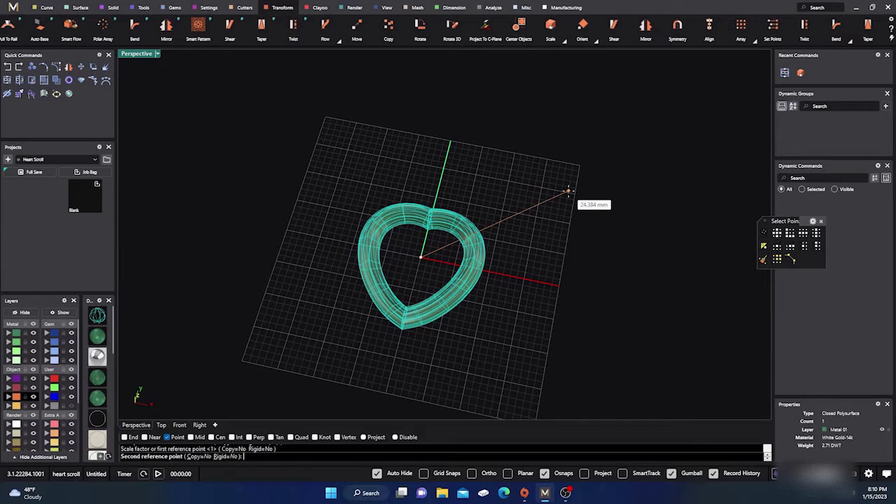
pyautogui.click(507, 229)
pyautogui.press('Escape')
# Hide the heart to check for any other visible objects in the scene, and show it again
pyautogui.moveTo(457, 286)
pyautogui.mouseDown(button='right')
pyautogui.moveTo(434, 209)
pyautogui.moveTo(362, 178)
pyautogui.moveTo(350, 190)
pyautogui.moveTo(300, 192)
pyautogui.moveTo(378, 218)
pyautogui.moveTo(398, 235)
pyautogui.moveTo(363, 248)
pyautogui.mouseUp(button='right')
pyautogui.scroll(6, 414, 184)
pyautogui.scroll(-6, 356, 216)
pyautogui.click(362, 249)
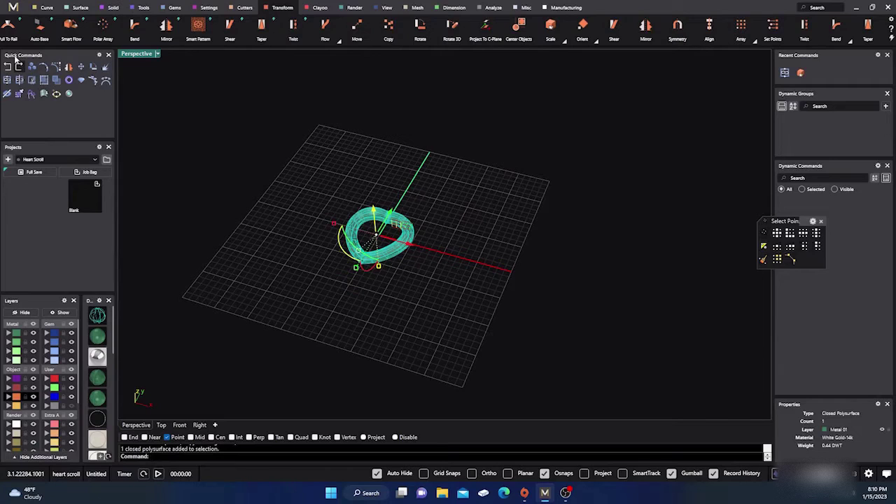
pyautogui.click(229, 161)
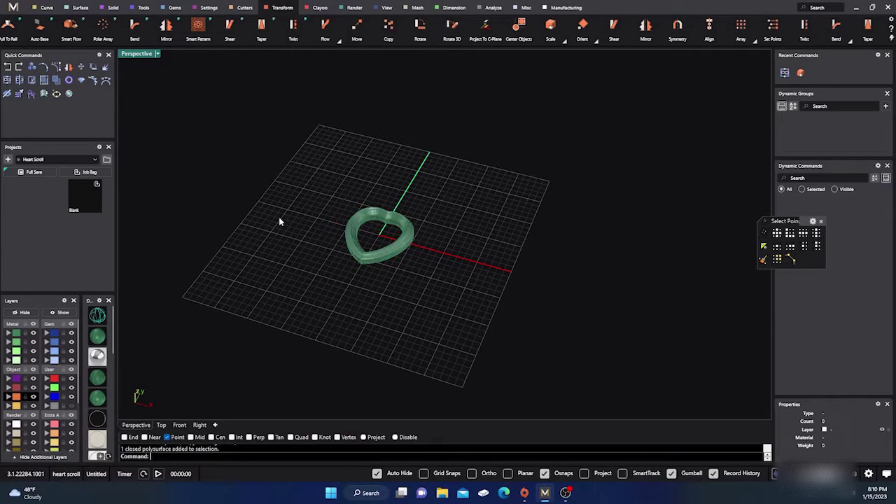
pyautogui.click(357, 256)
pyautogui.click(25, 312)
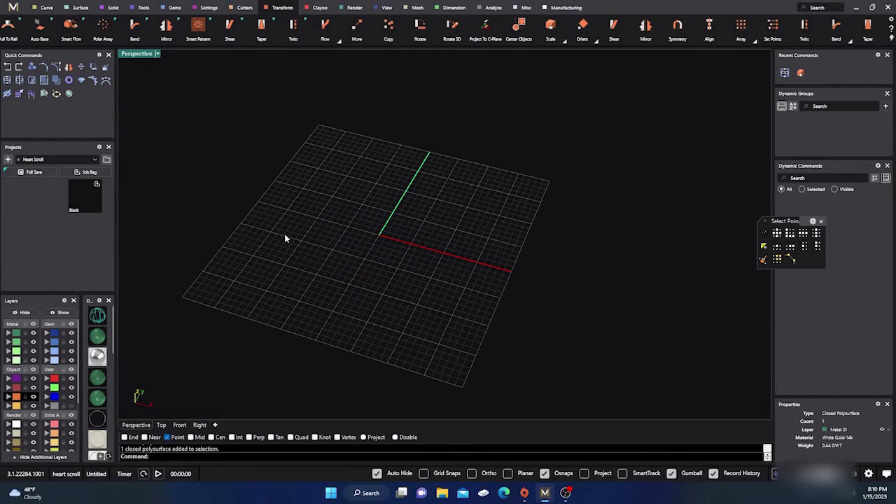
pyautogui.click(60, 312)
pyautogui.scroll(3, 357, 250)
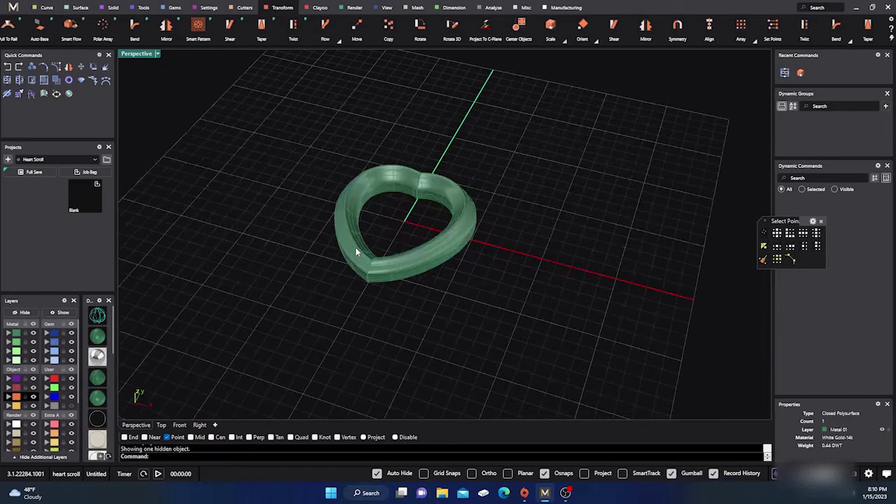
# Select the heart and start saving the model under a new name in the Documents > MatrixGold > Library > Object > ObjectOnCurve folder
pyautogui.click(357, 252)
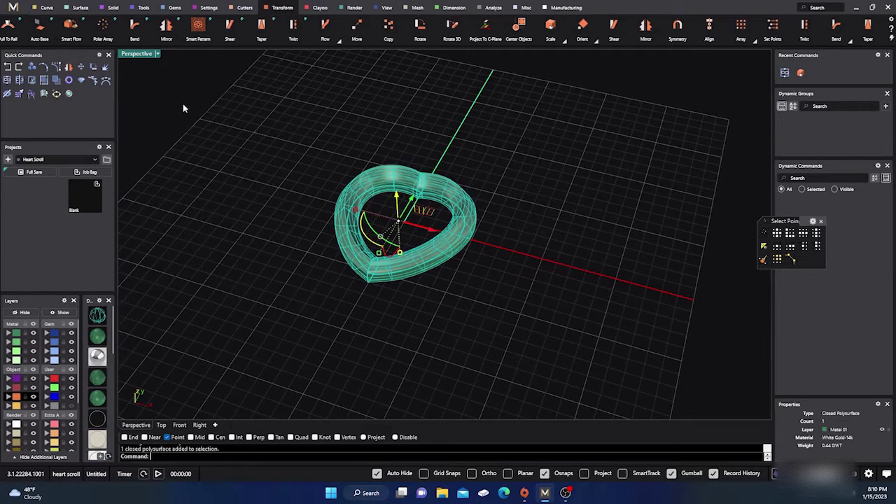
pyautogui.click(13, 9)
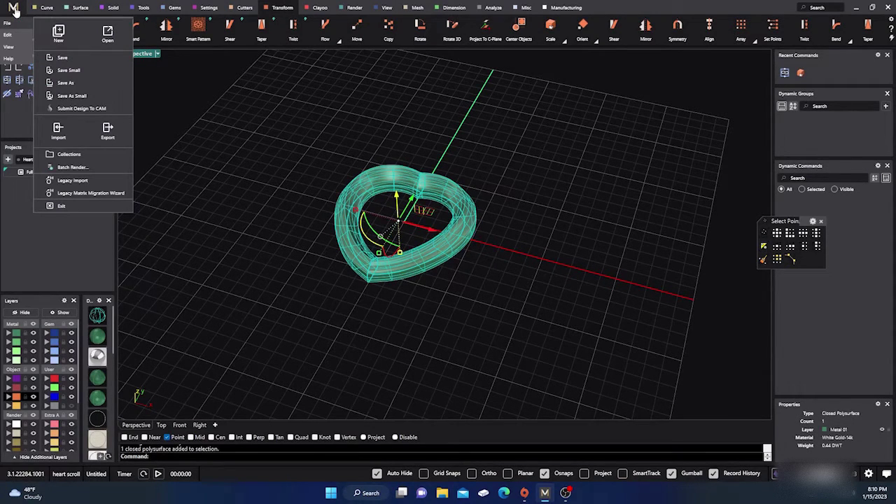
pyautogui.click(66, 84)
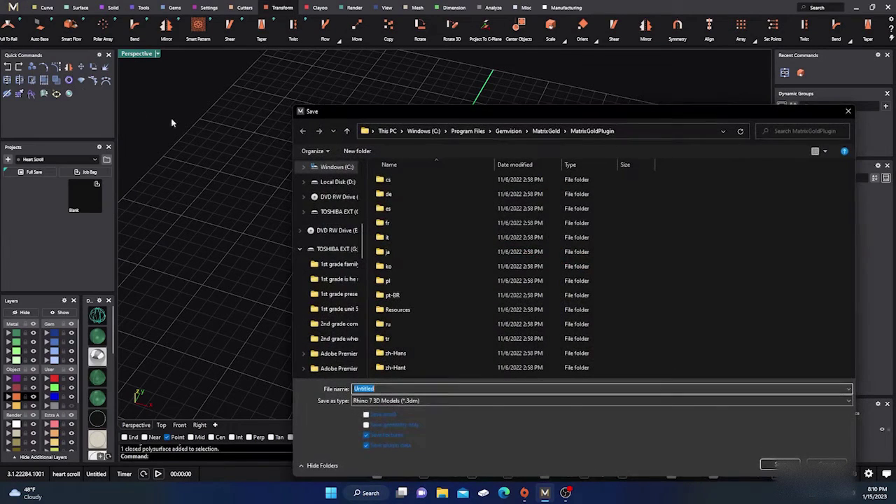
pyautogui.scroll(2, 336, 266)
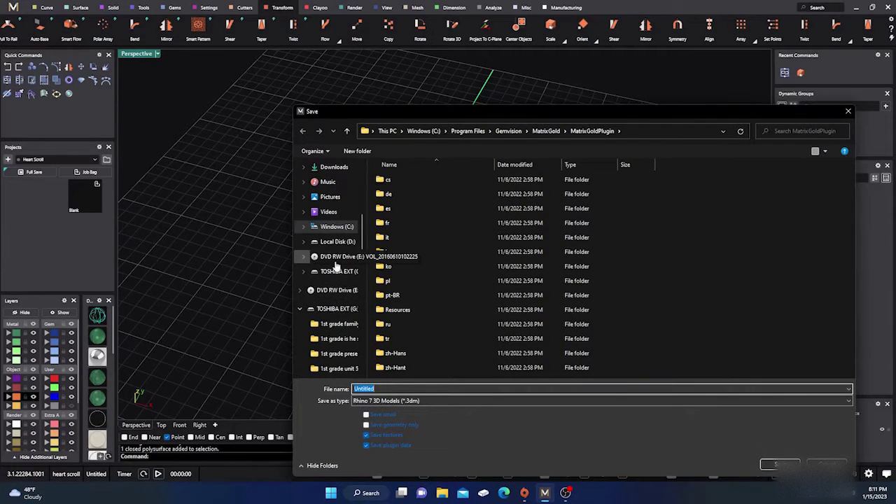
pyautogui.scroll(1, 340, 234)
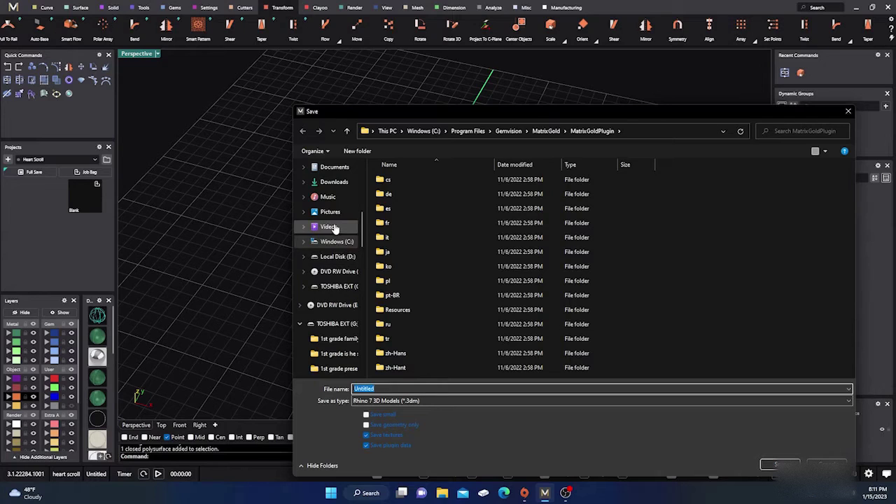
pyautogui.scroll(1, 335, 229)
pyautogui.click(335, 215)
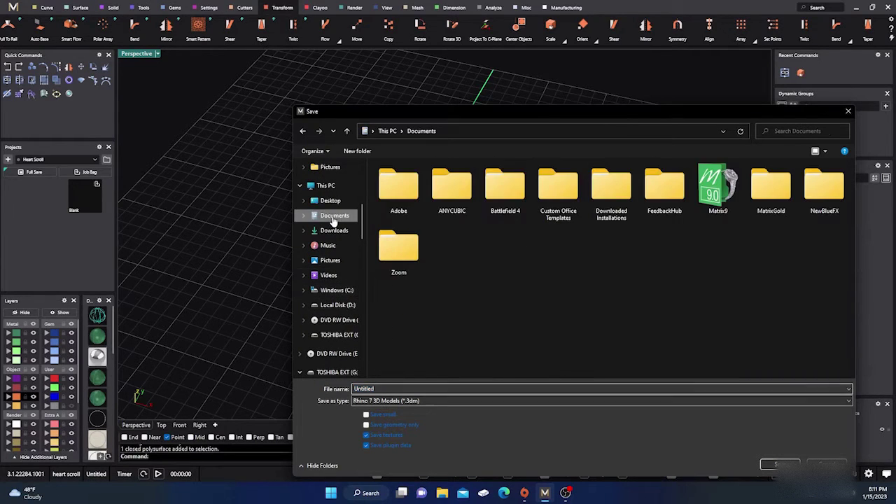
pyautogui.doubleClick(763, 188)
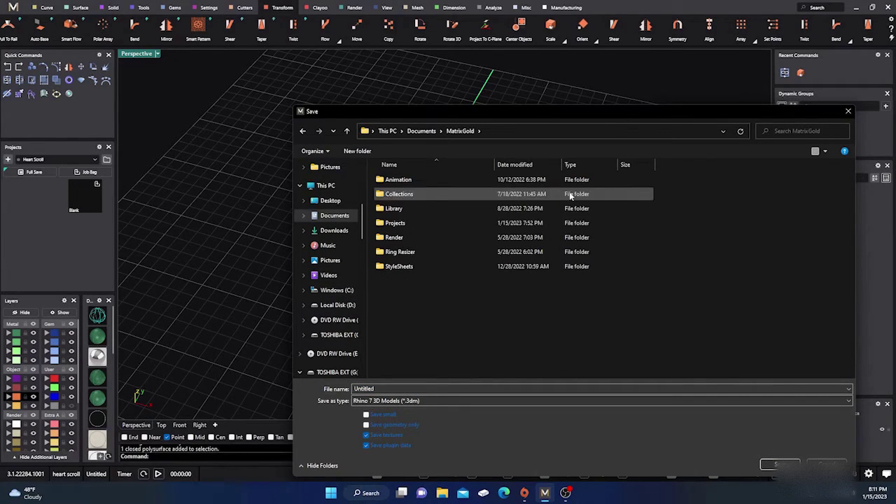
pyautogui.doubleClick(392, 209)
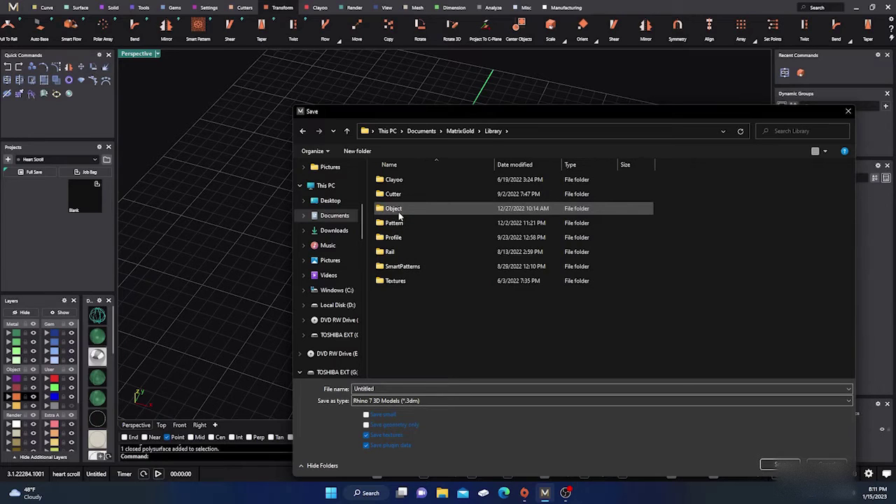
pyautogui.doubleClick(399, 212)
pyautogui.doubleClick(408, 182)
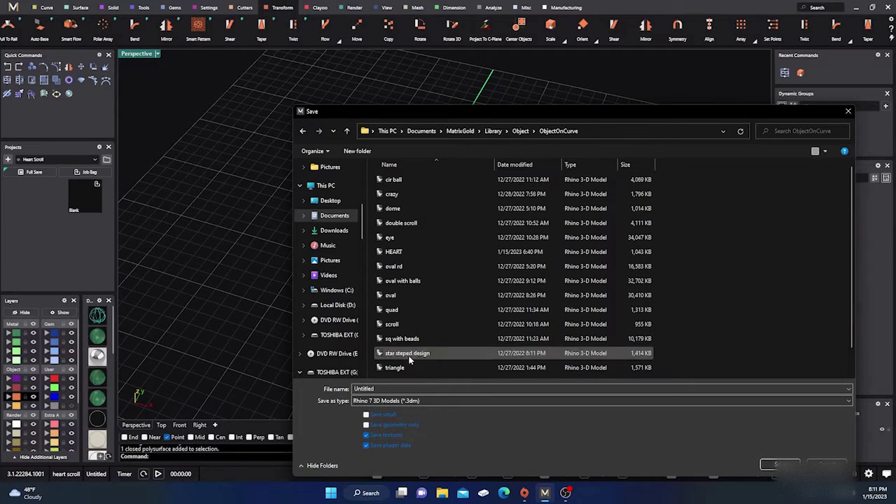
# Save the file under the name heart01 as a Rhino 7 3D model
pyautogui.doubleClick(372, 388)
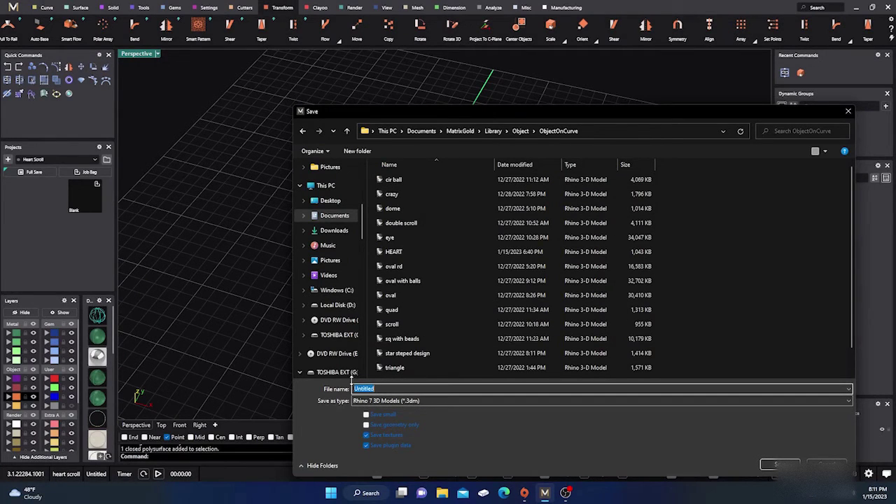
pyautogui.write('heart')
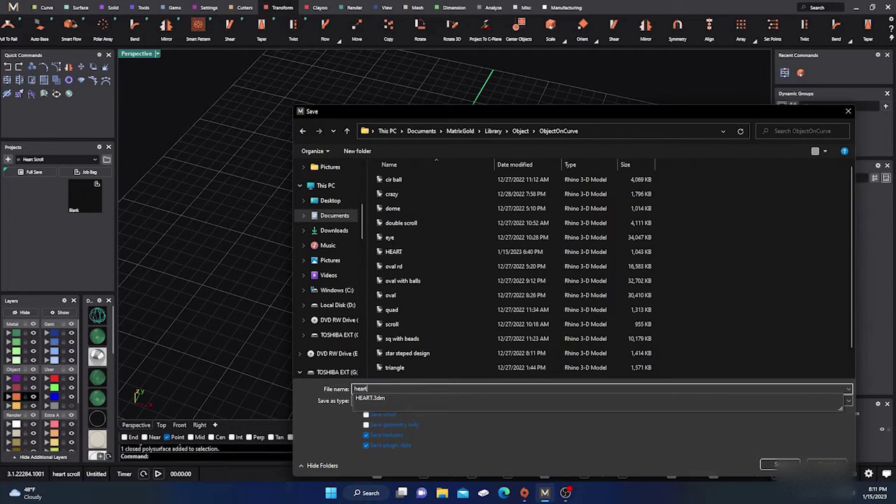
pyautogui.write('01')
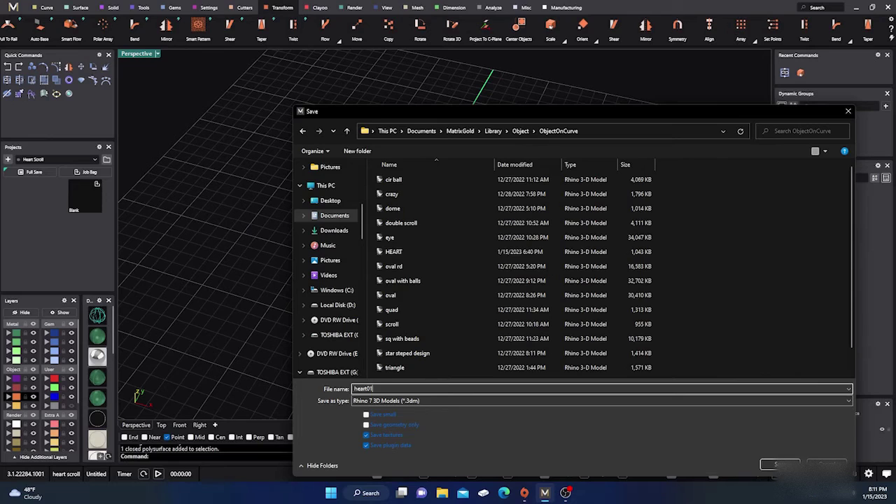
pyautogui.press('Return')
pyautogui.click(351, 381)
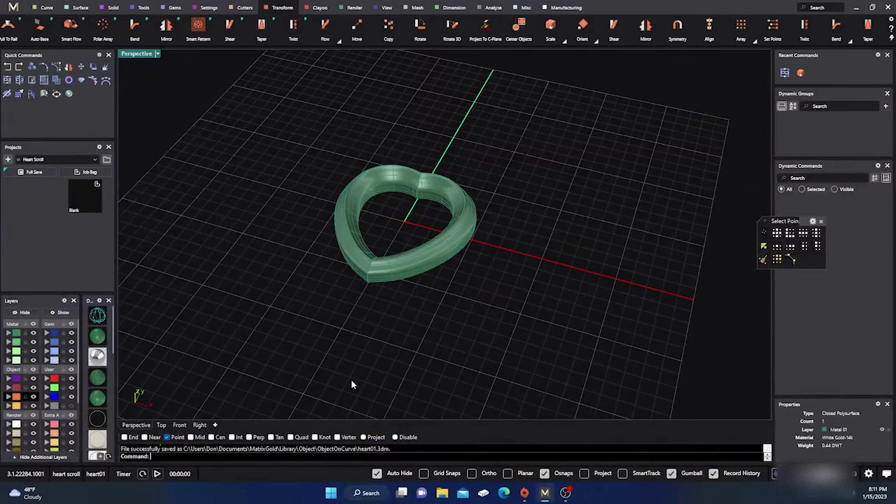
# Draw a straight line behind the heart, roughly parallel to the X axis and crossing the Y axis
pyautogui.click(40, 8)
pyautogui.click(407, 26)
pyautogui.click(341, 86)
pyautogui.click(620, 151)
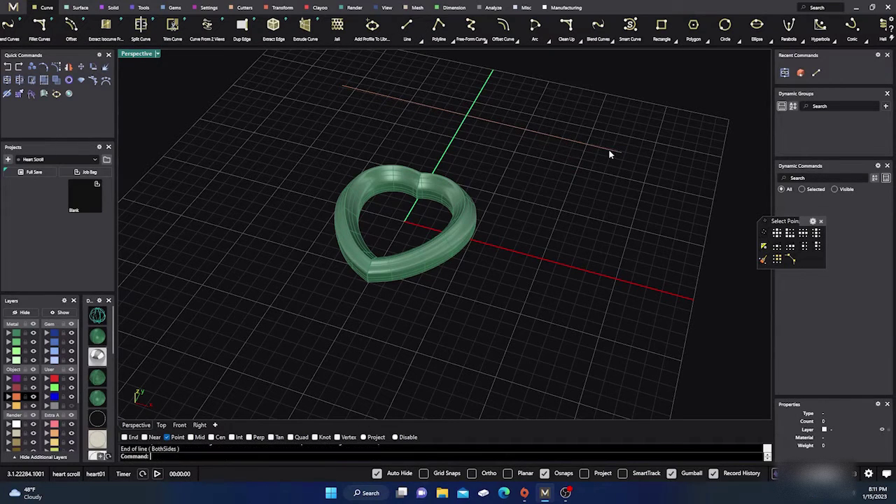
# Apply Object On Curve to the new line using the library object heart01, and dismiss the stray projects window
pyautogui.click(463, 120)
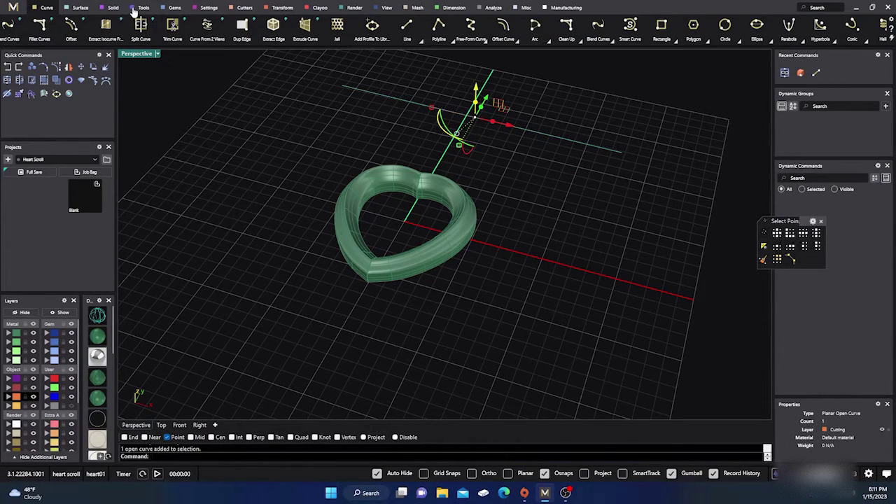
pyautogui.click(113, 7)
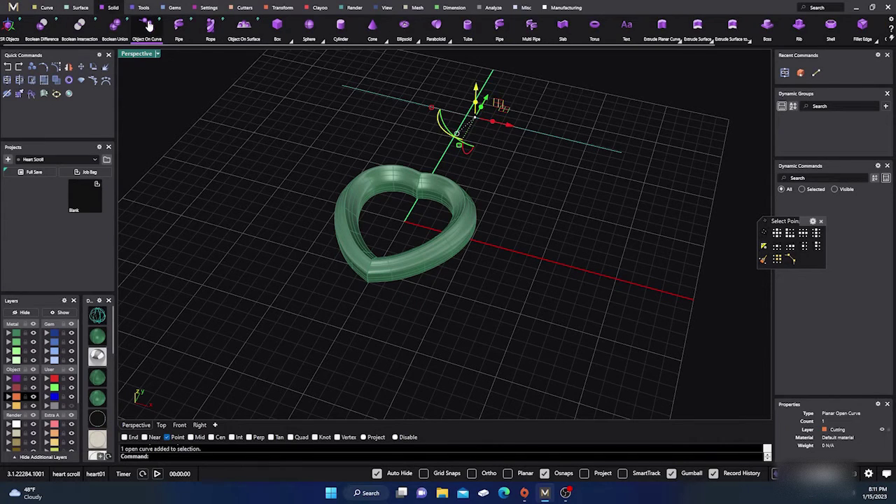
pyautogui.click(150, 26)
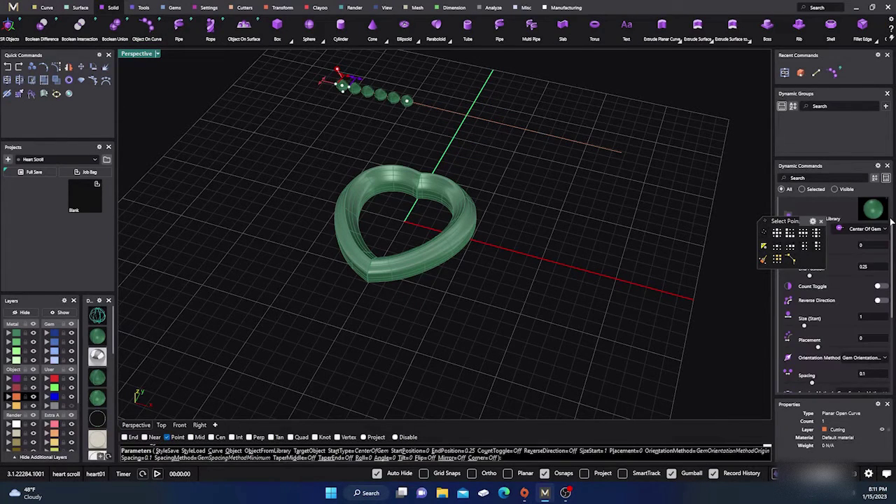
pyautogui.click(874, 210)
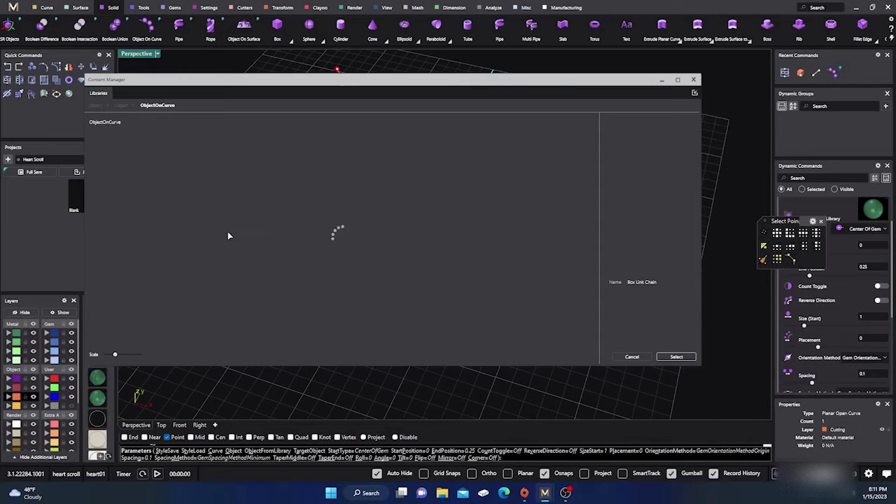
pyautogui.click(148, 323)
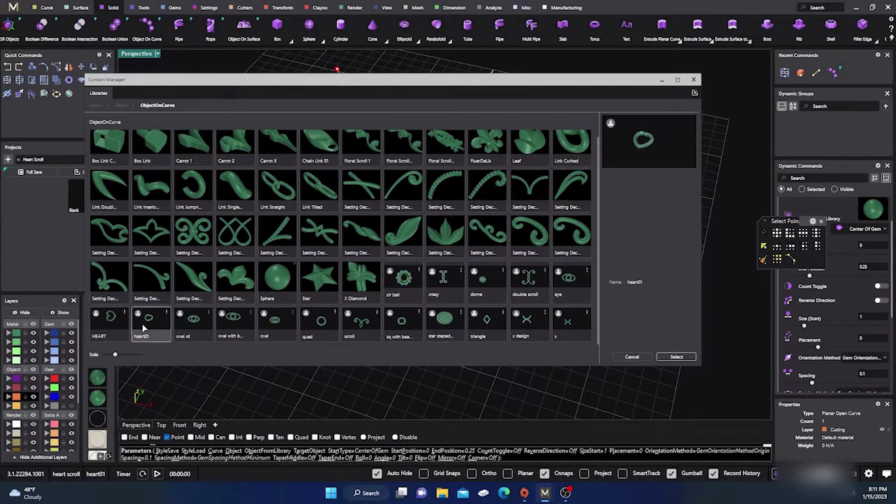
pyautogui.click(690, 358)
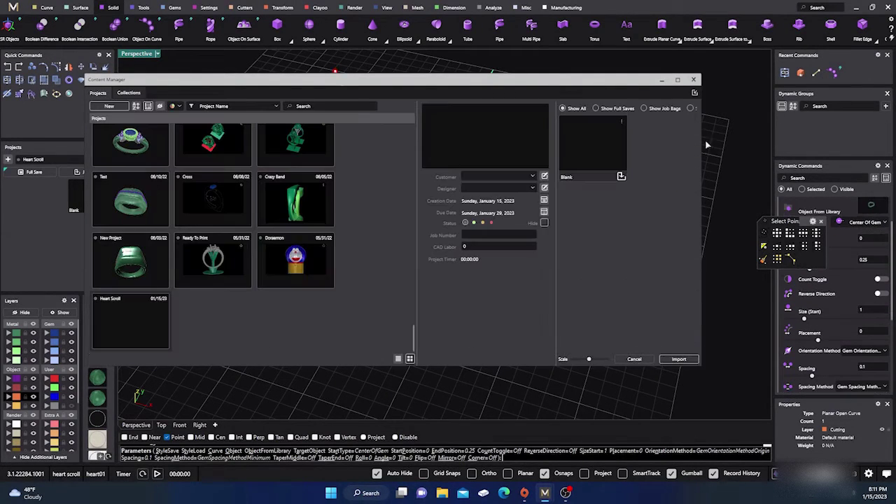
pyautogui.click(692, 80)
# Set the orientation method to Gem Orientation Method Down and inspect the hearts along the line up close
pyautogui.moveTo(546, 193); pyautogui.dragTo(744, 256, button='right')
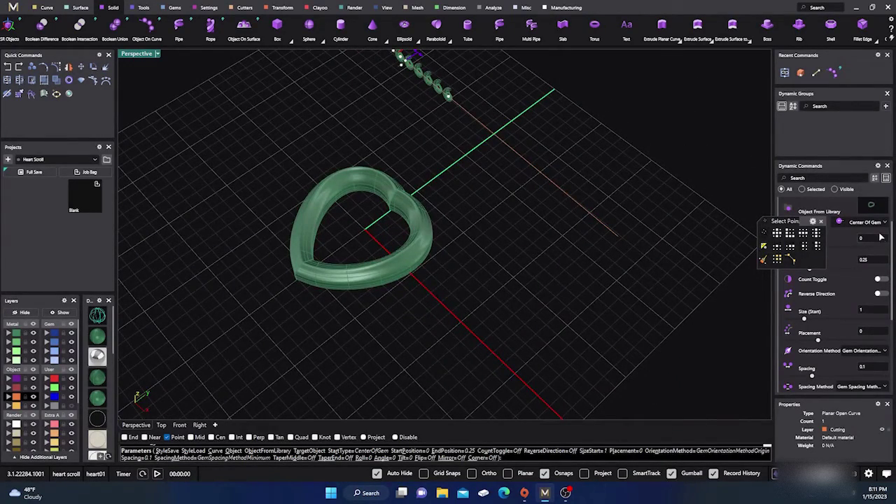
pyautogui.click(872, 353)
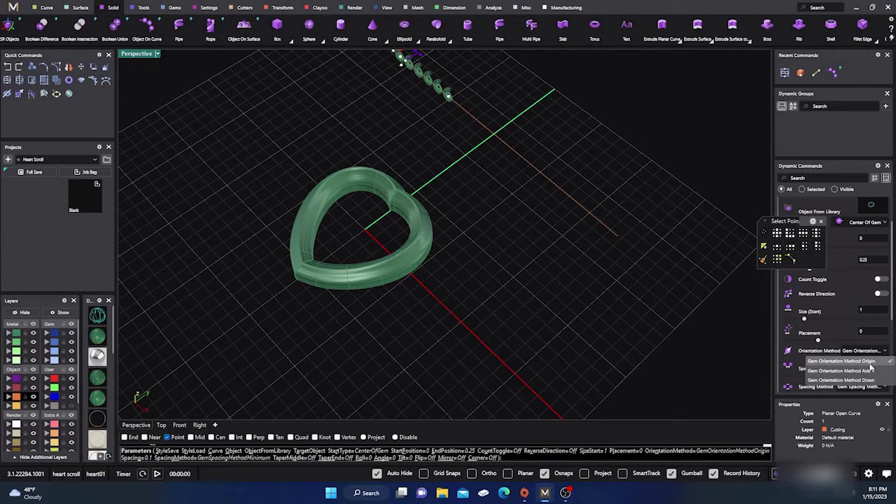
pyautogui.scroll(-2, 844, 330)
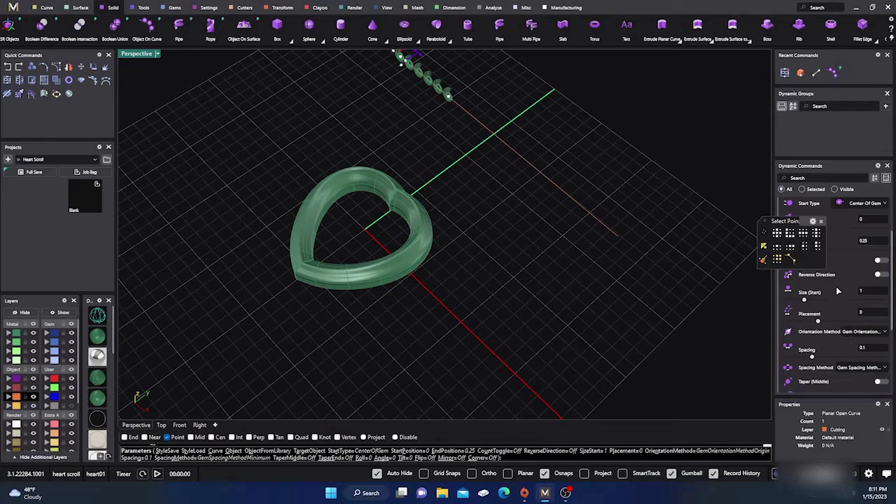
pyautogui.scroll(-5, 855, 239)
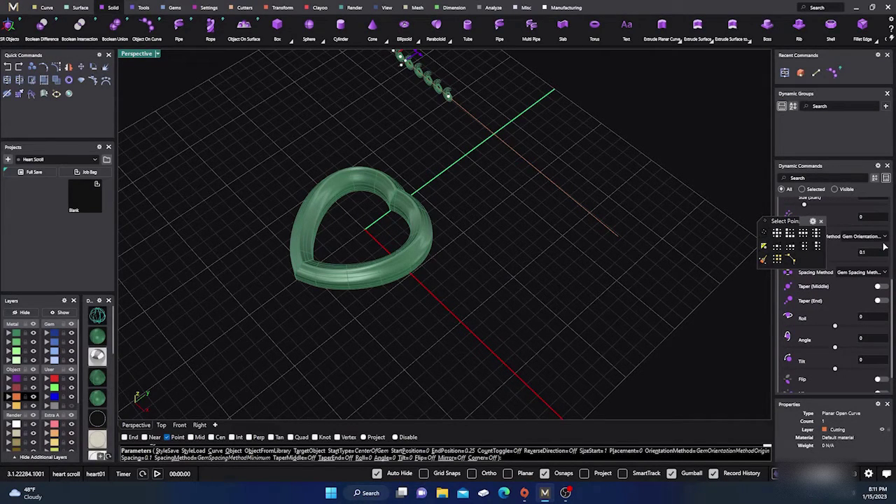
pyautogui.click(880, 238)
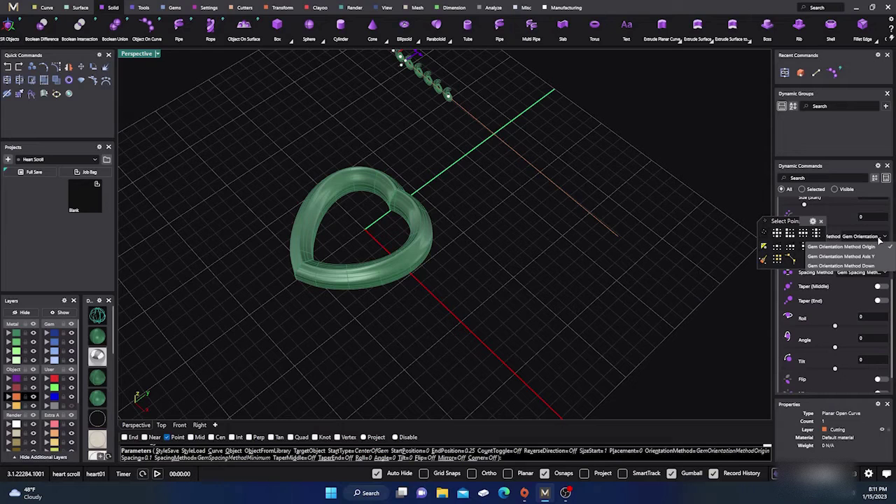
pyautogui.click(873, 267)
pyautogui.moveTo(569, 316); pyautogui.dragTo(553, 329, button='right')
pyautogui.scroll(8, 400, 94)
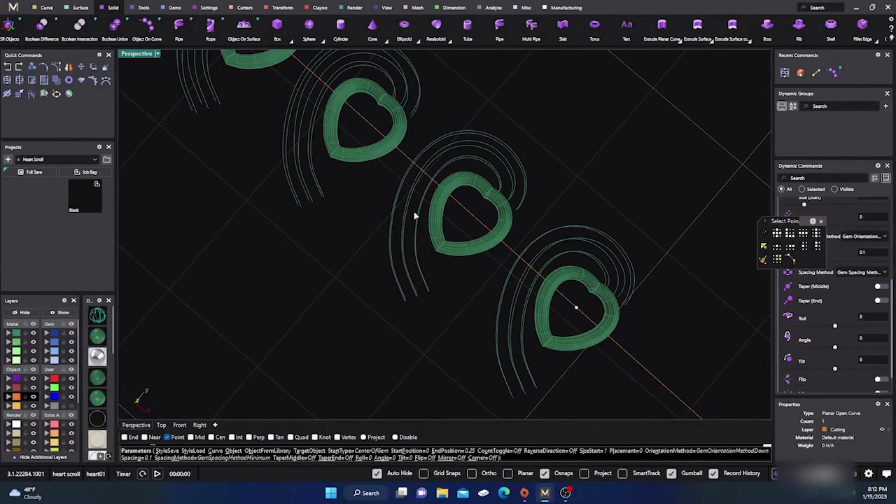
# Cancel the Object On Curve array and delete the line behind the heart
pyautogui.scroll(-6, 444, 226)
pyautogui.moveTo(416, 262); pyautogui.dragTo(456, 238, button='right')
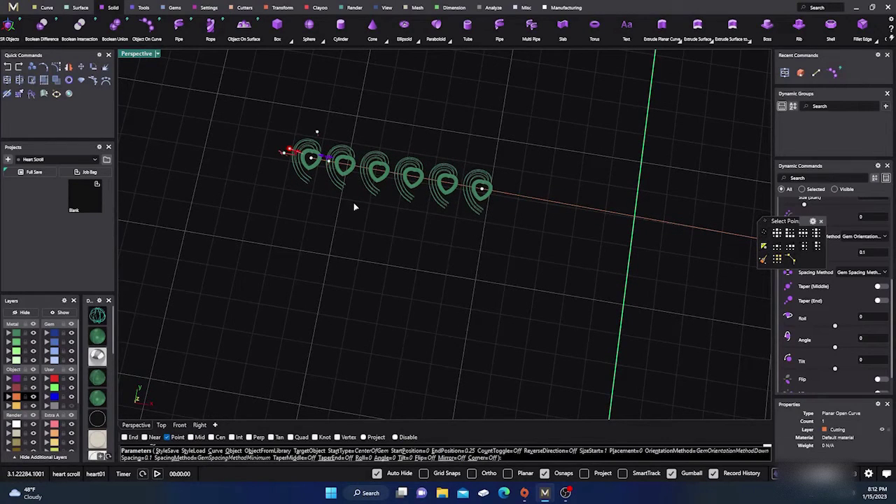
pyautogui.press('Escape')
pyautogui.moveTo(449, 253); pyautogui.dragTo(344, 148)
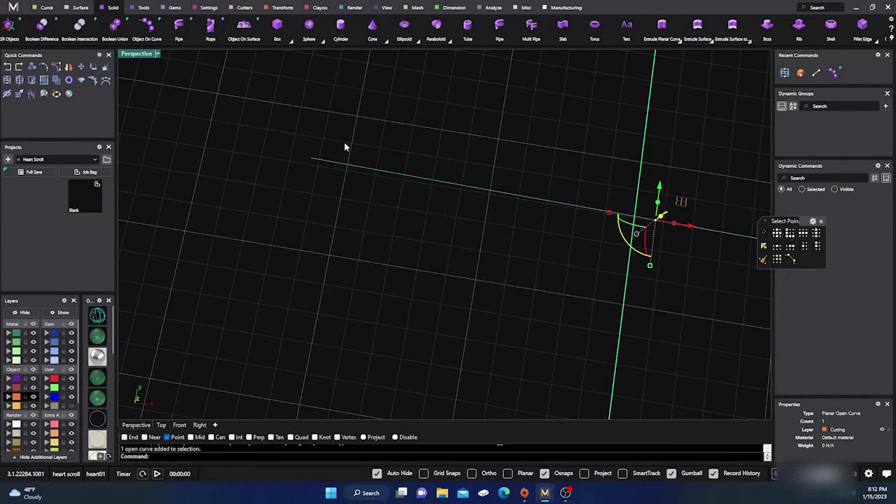
pyautogui.press('Delete')
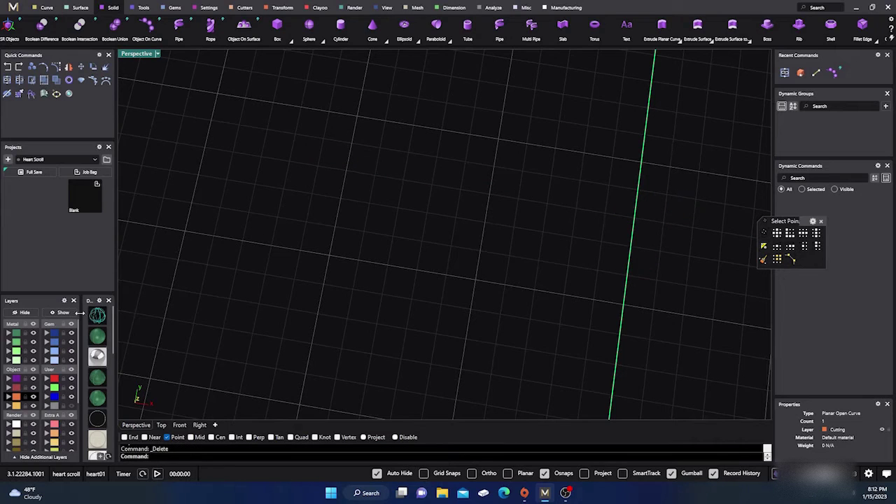
# Delete the construction curves around the heart, keeping only the solid, and accept the broken history
pyautogui.scroll(-8, 317, 205)
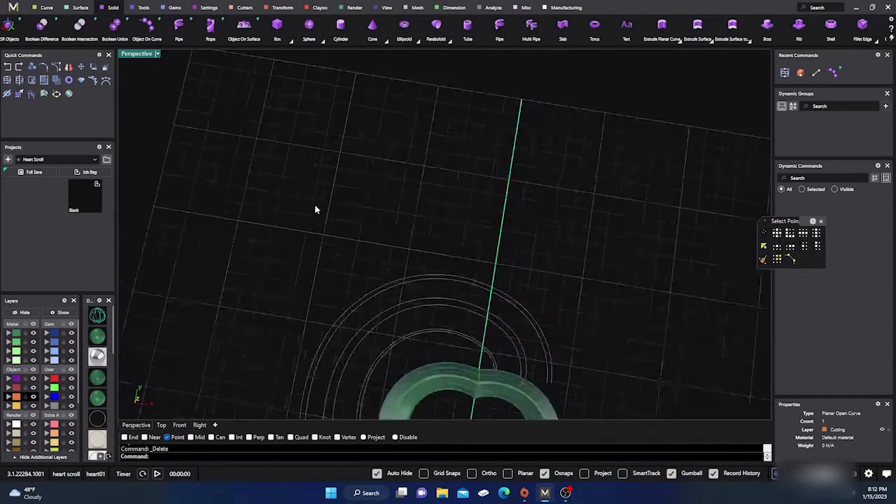
pyautogui.moveTo(355, 258); pyautogui.dragTo(333, 219)
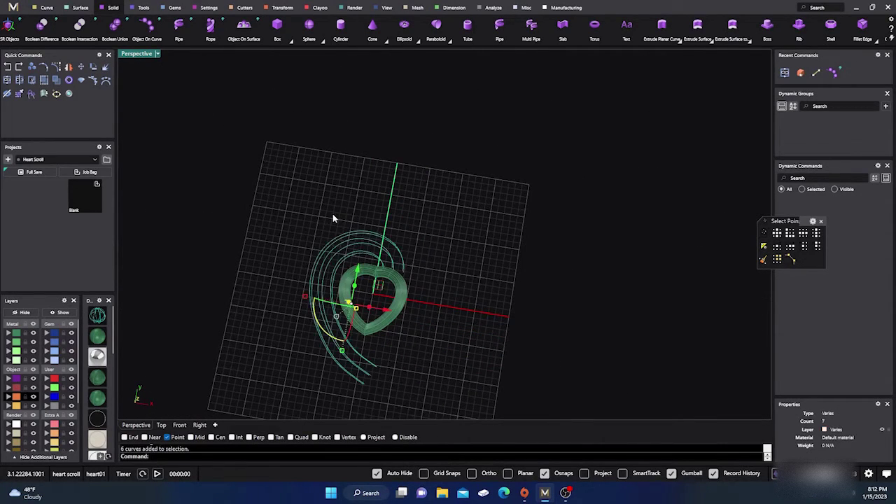
pyautogui.press('Delete')
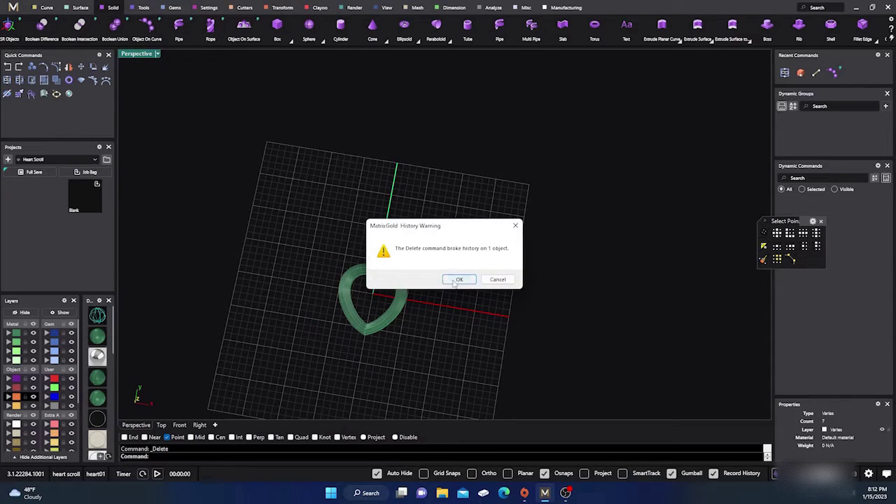
pyautogui.click(459, 279)
# Hide the solid heart briefly to check for stray geometry, and show it again
pyautogui.moveTo(293, 297); pyautogui.dragTo(323, 249, button='right')
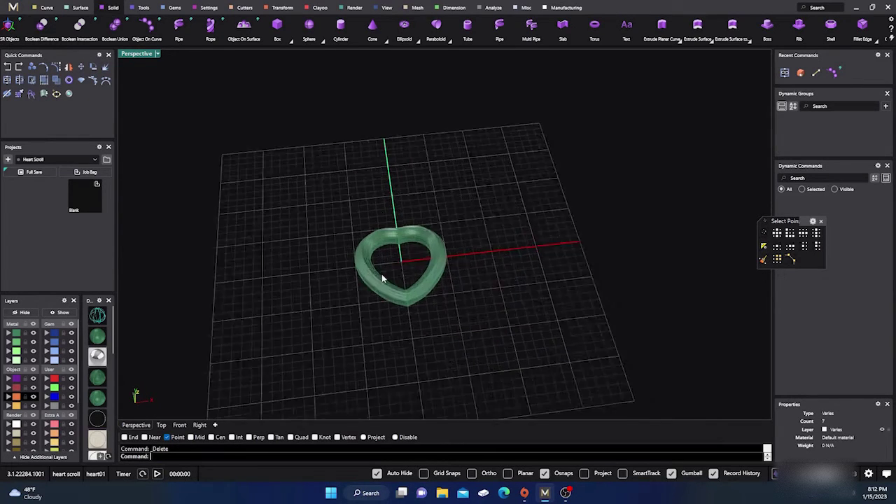
pyautogui.scroll(8, 380, 276)
pyautogui.click(357, 297)
pyautogui.click(21, 312)
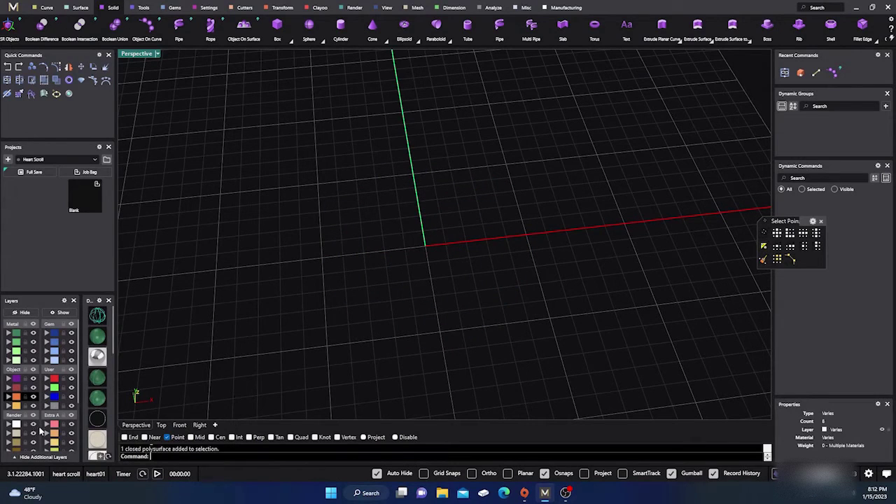
pyautogui.click(62, 312)
pyautogui.moveTo(370, 207); pyautogui.dragTo(372, 212, button='right')
pyautogui.click(372, 212)
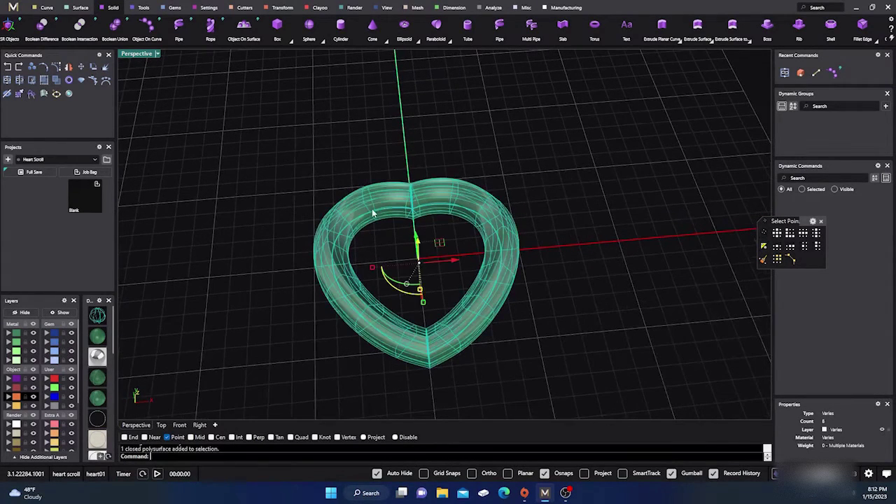
# Save the cleaned file as heart01 in the ObjectOnCurve library folder, replacing the existing file
pyautogui.click(14, 10)
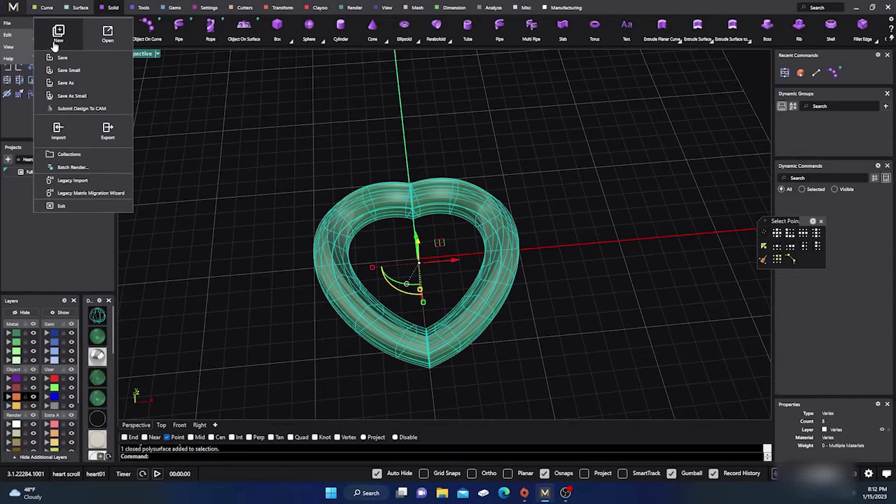
pyautogui.click(65, 83)
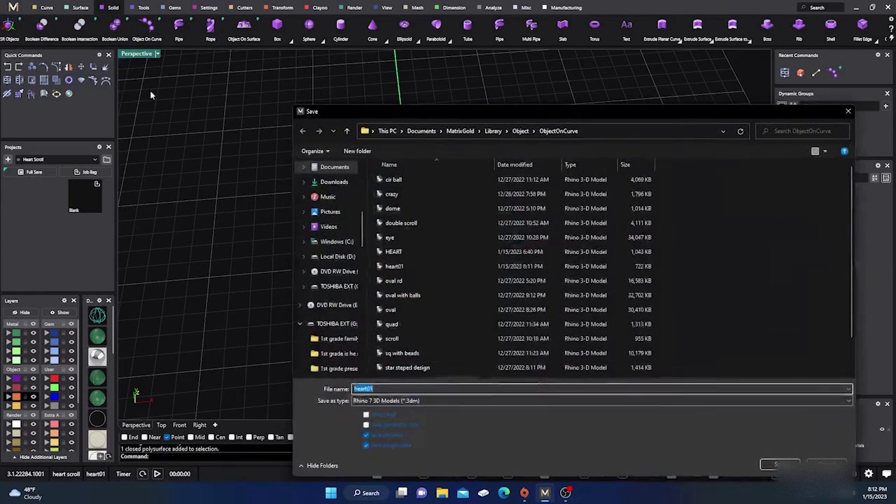
pyautogui.click(780, 464)
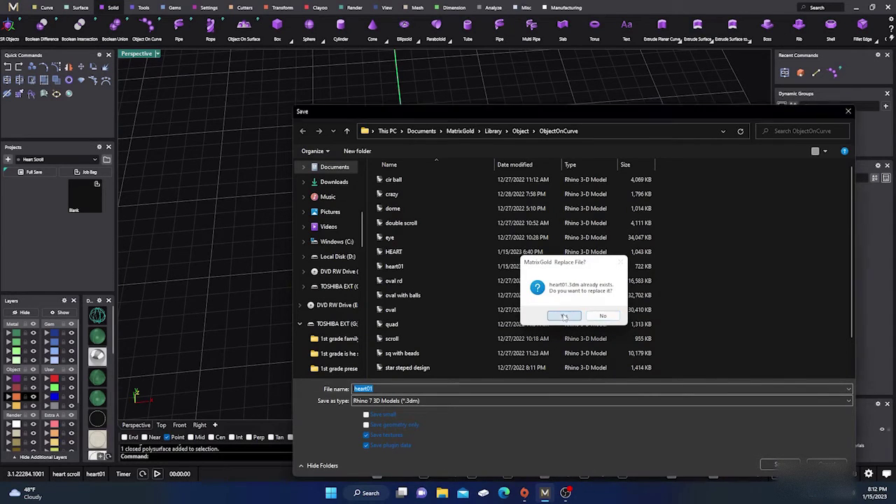
pyautogui.click(564, 316)
pyautogui.press('Escape')
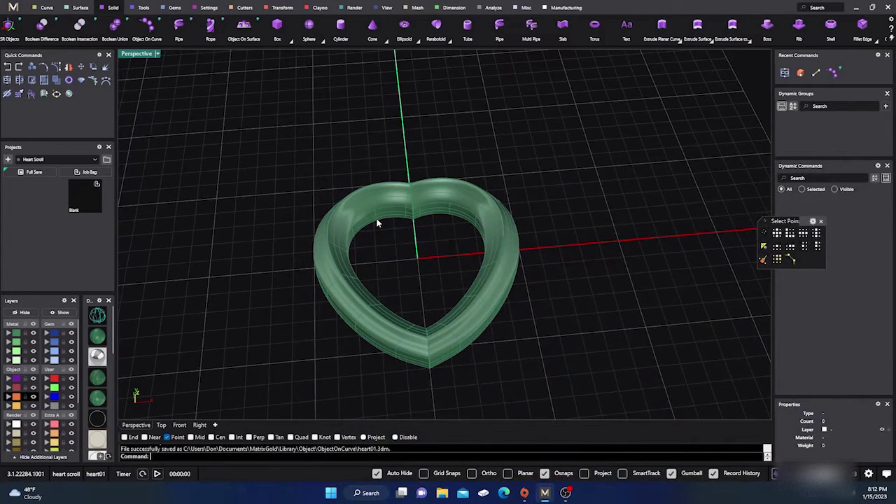
# Draw a straight line behind the heart, crossing the Y axis
pyautogui.scroll(-3, 377, 223)
pyautogui.click(47, 7)
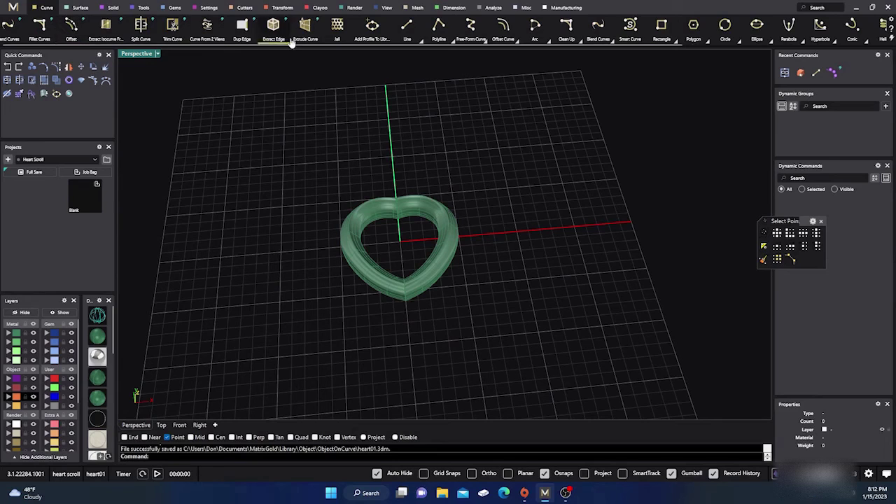
pyautogui.click(407, 26)
pyautogui.click(287, 130)
pyautogui.click(556, 131)
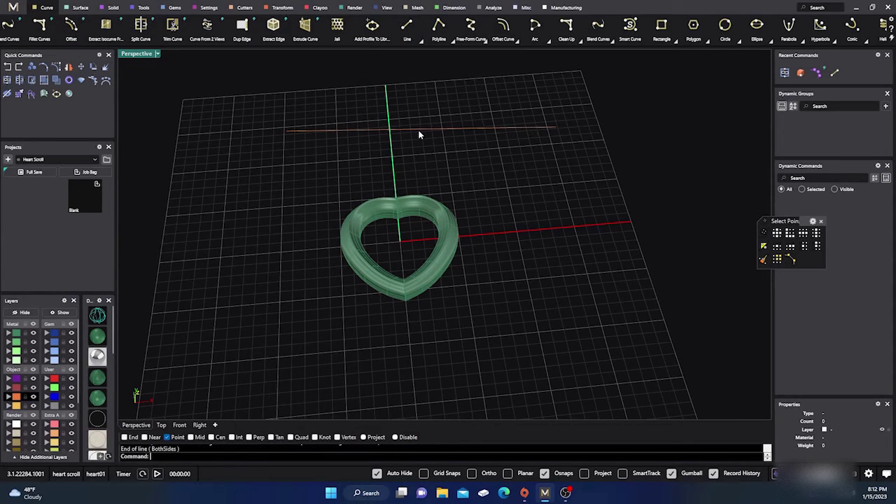
# Apply Object On Curve to the new line with the library object heart01, and dismiss the stray projects window
pyautogui.click(374, 131)
pyautogui.click(113, 8)
pyautogui.click(147, 25)
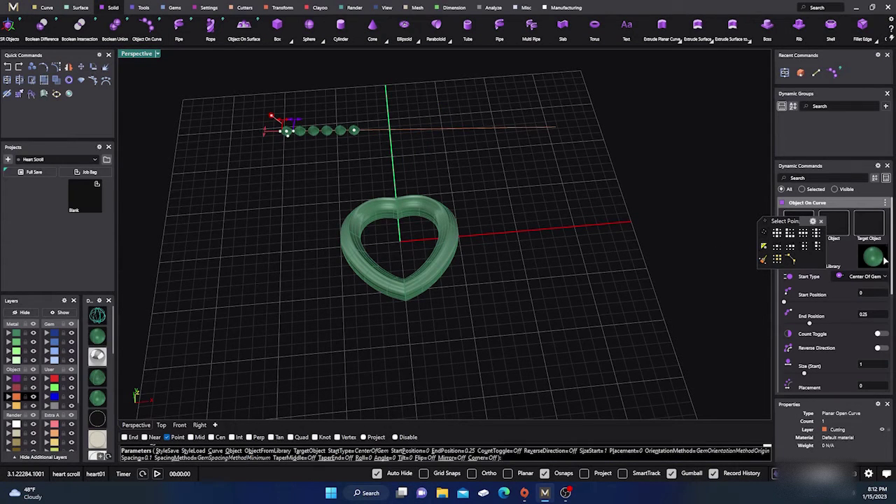
pyautogui.click(828, 257)
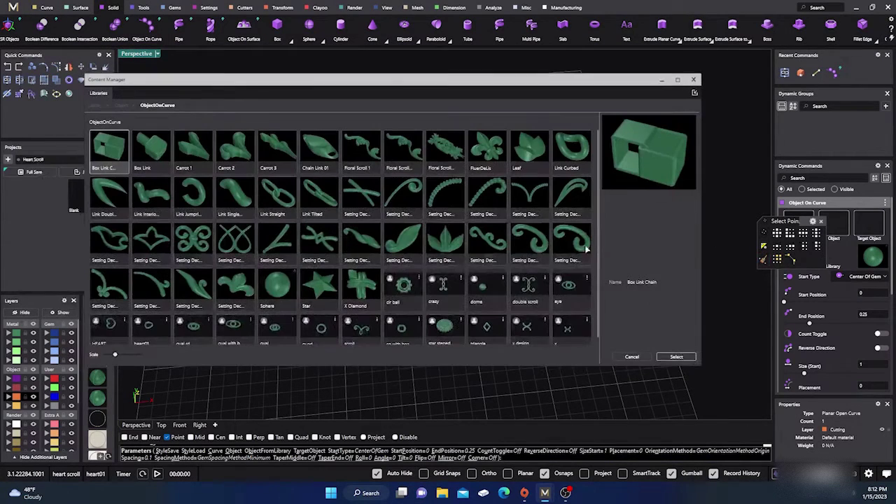
pyautogui.scroll(-1, 151, 336)
pyautogui.click(149, 330)
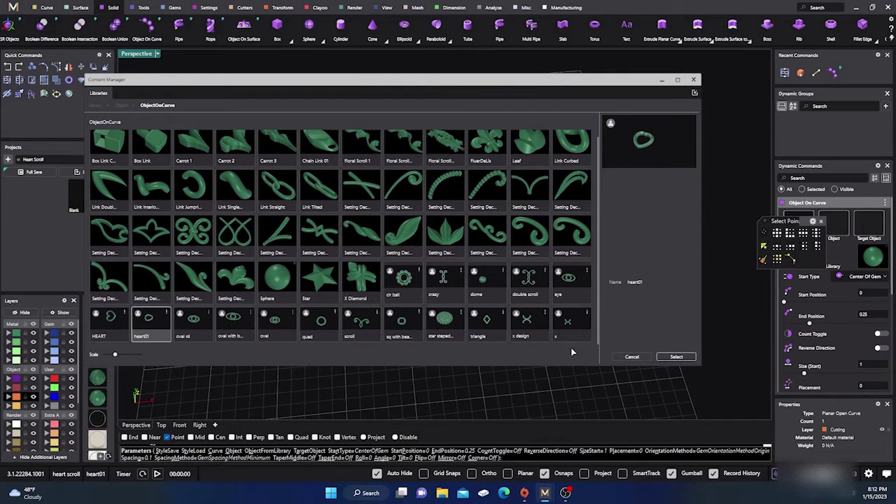
pyautogui.click(672, 358)
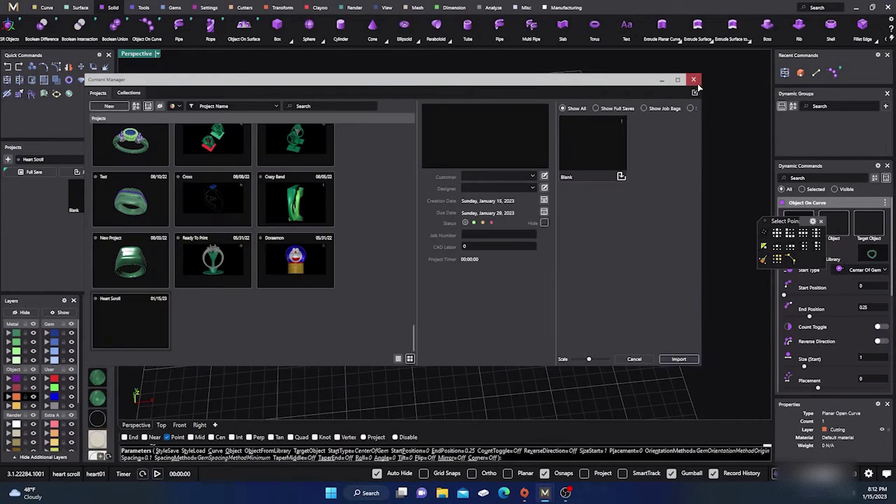
pyautogui.click(693, 81)
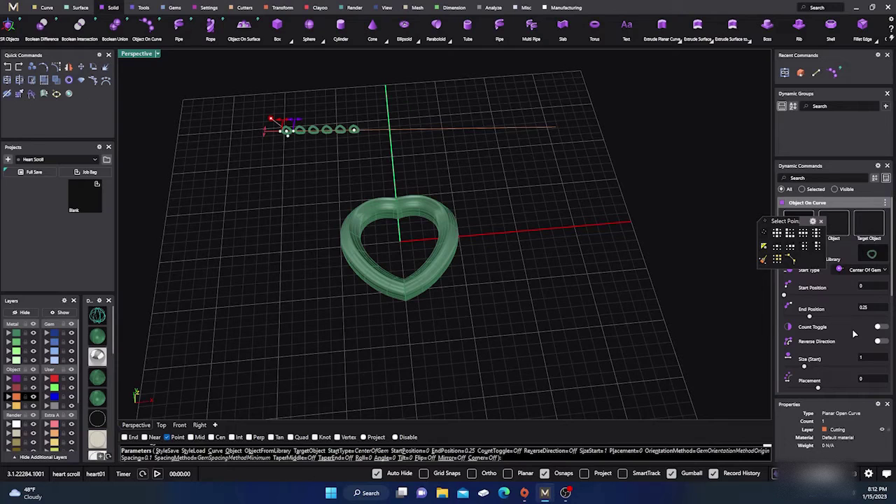
# Set the orientation method of the hearts on the line to Gem Orientation Method Down
pyautogui.scroll(-2, 854, 334)
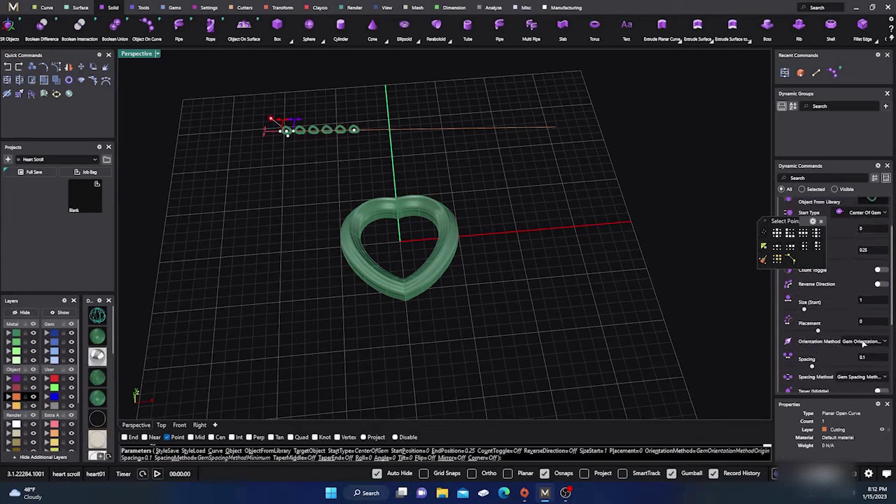
pyautogui.click(864, 342)
pyautogui.click(843, 370)
pyautogui.moveTo(595, 284); pyautogui.dragTo(589, 354, button='right')
pyautogui.scroll(5, 299, 160)
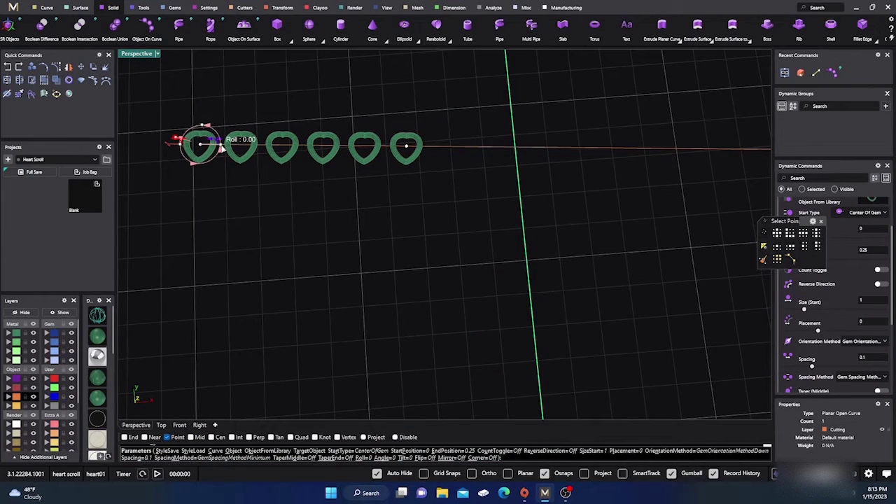
# Set the arrayed hearts' roll to 90, end position to about 0.49, size to 3.1 and spacing to -0.07
pyautogui.moveTo(220, 149); pyautogui.dragTo(204, 120)
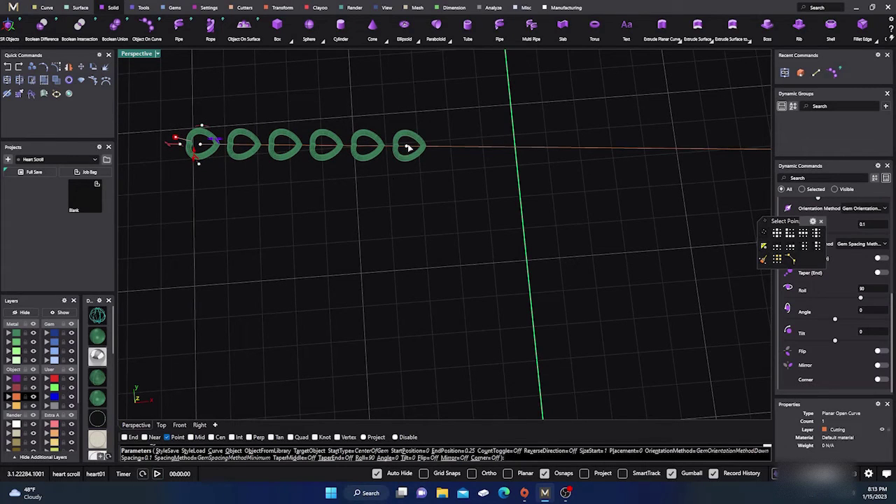
pyautogui.moveTo(407, 146); pyautogui.dragTo(606, 147)
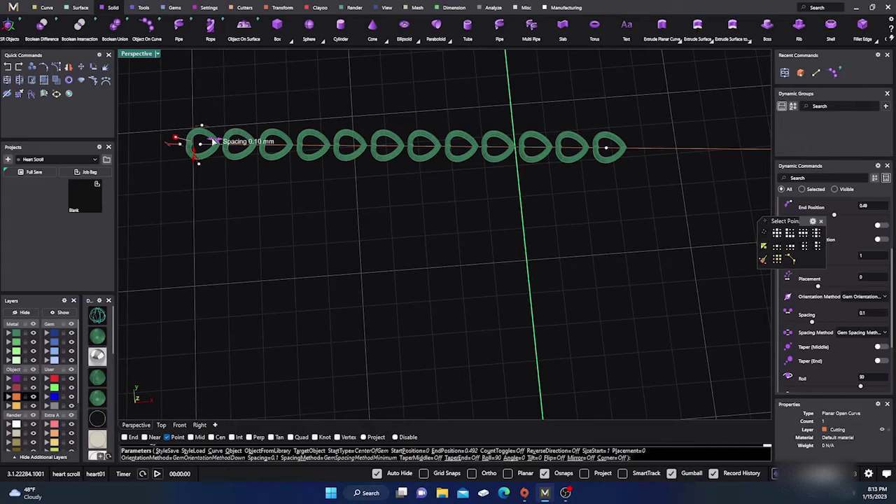
pyautogui.moveTo(214, 140); pyautogui.dragTo(189, 223)
pyautogui.scroll(-5, 465, 286)
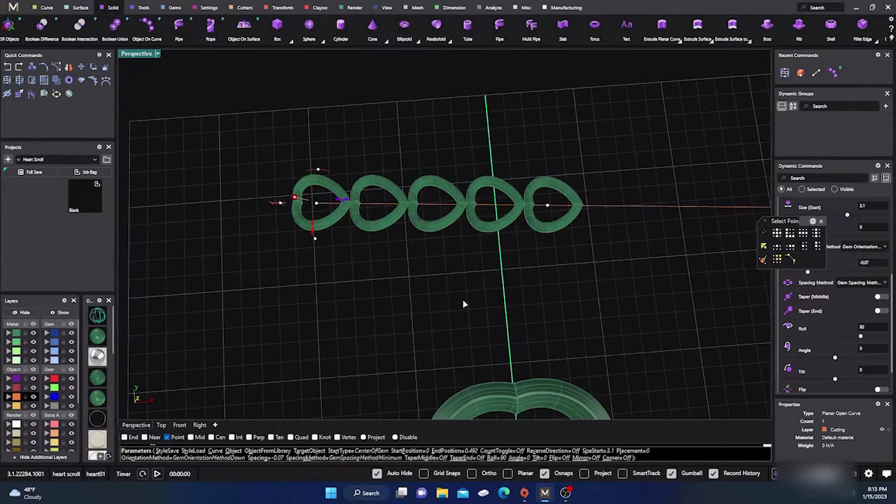
# Switch the perspective view to the polished metal display and accept the Object On Curve array
pyautogui.moveTo(467, 298); pyautogui.dragTo(402, 259, button='right')
pyautogui.click(97, 356)
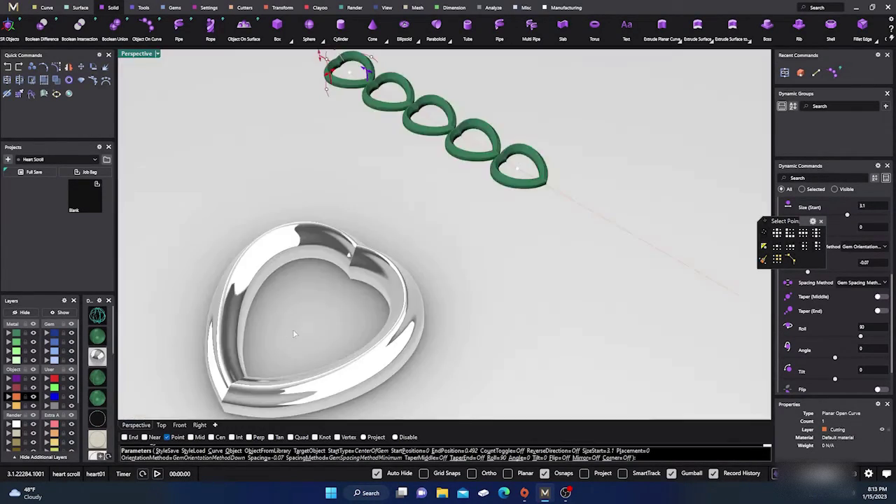
pyautogui.scroll(-2, 424, 311)
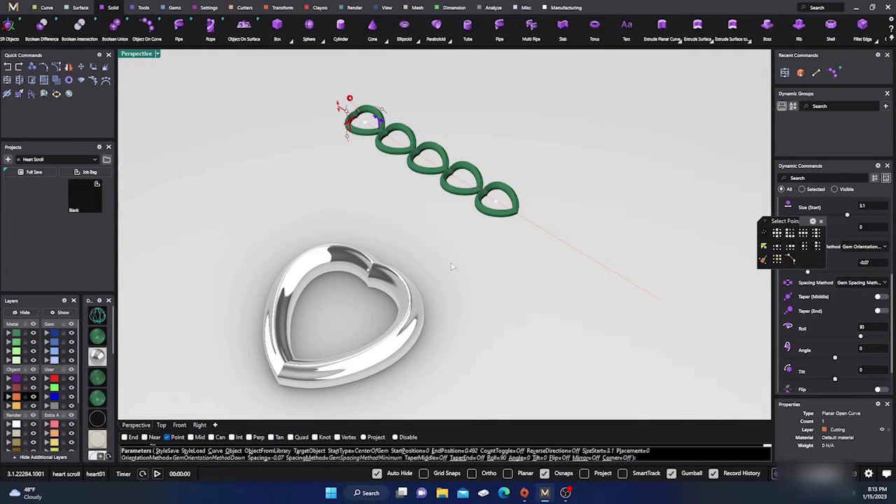
pyautogui.rightClick(415, 211)
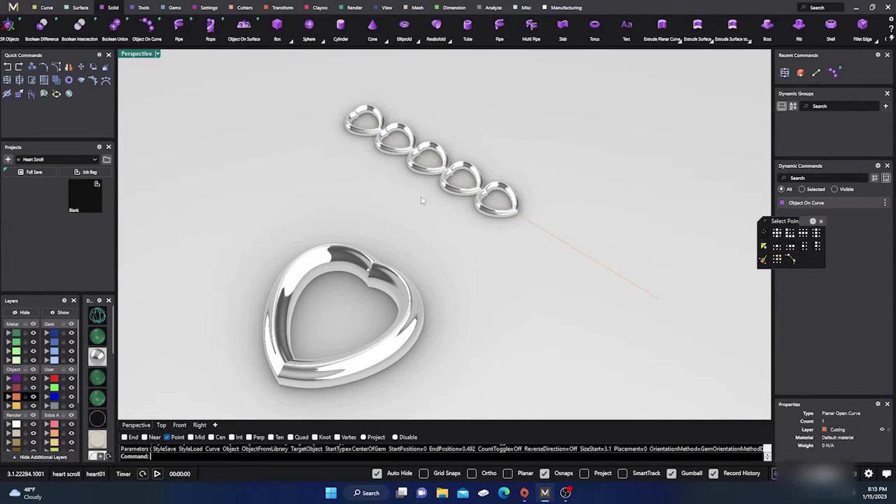
# Examine the polished metal heart and the row of linked hearts up close from several angles
pyautogui.scroll(8, 423, 201)
pyautogui.scroll(-10, 423, 206)
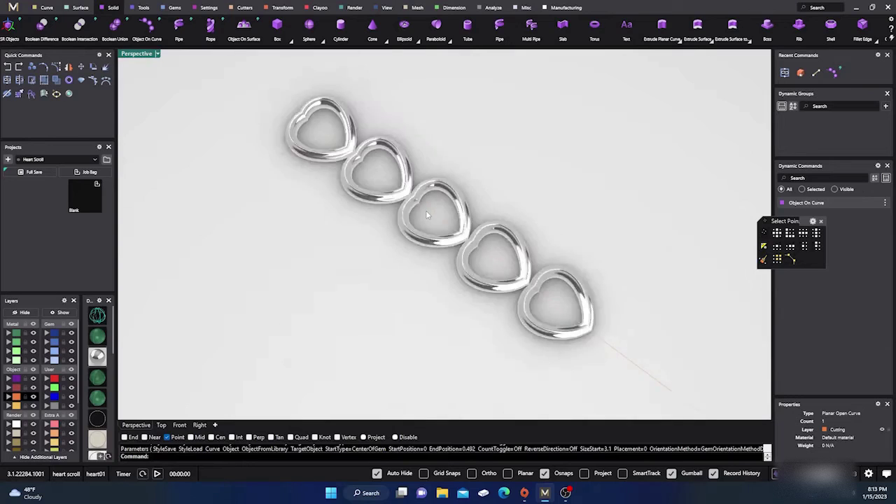
pyautogui.moveTo(416, 292); pyautogui.dragTo(418, 228, button='right')
pyautogui.scroll(3, 406, 236)
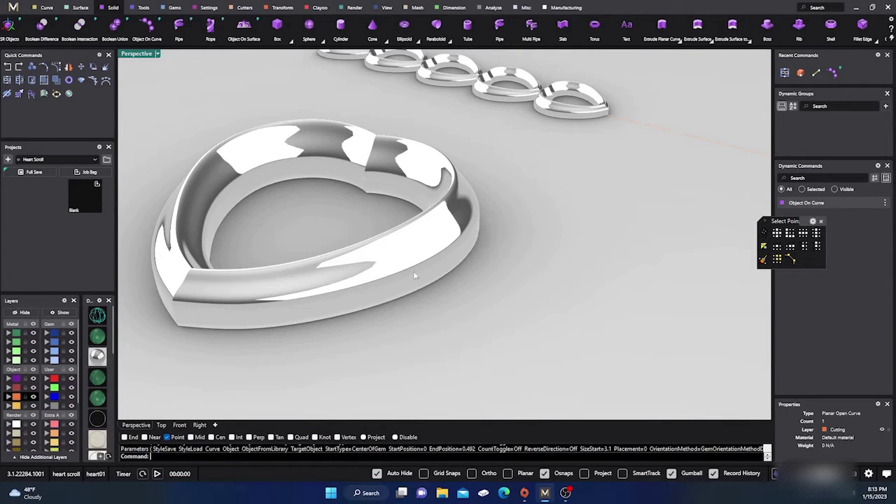
pyautogui.scroll(-4, 470, 269)
pyautogui.moveTo(470, 269); pyautogui.dragTo(455, 231, button='right')
pyautogui.scroll(5, 474, 171)
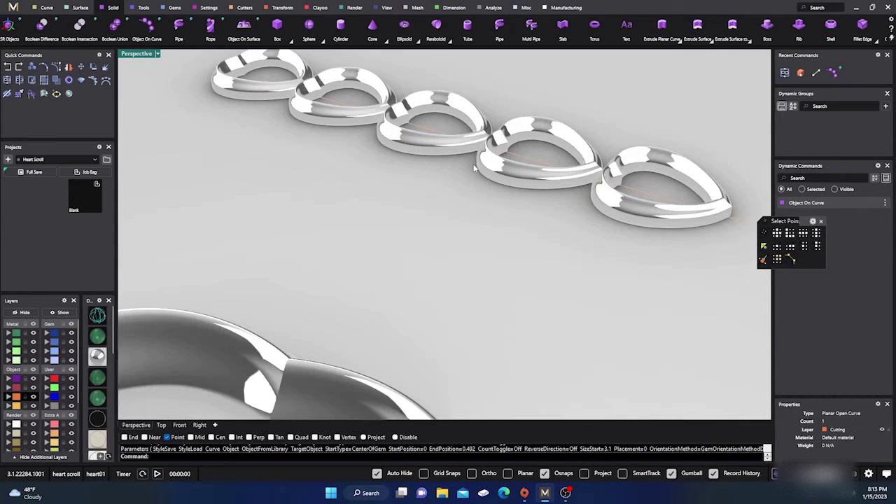
pyautogui.scroll(-5, 474, 168)
pyautogui.moveTo(474, 186); pyautogui.dragTo(462, 226, button='right')
pyautogui.scroll(6, 470, 205)
pyautogui.moveTo(488, 261); pyautogui.dragTo(371, 274, button='right')
pyautogui.scroll(8, 428, 131)
pyautogui.scroll(-8, 469, 186)
pyautogui.moveTo(397, 228); pyautogui.dragTo(362, 279, button='right')
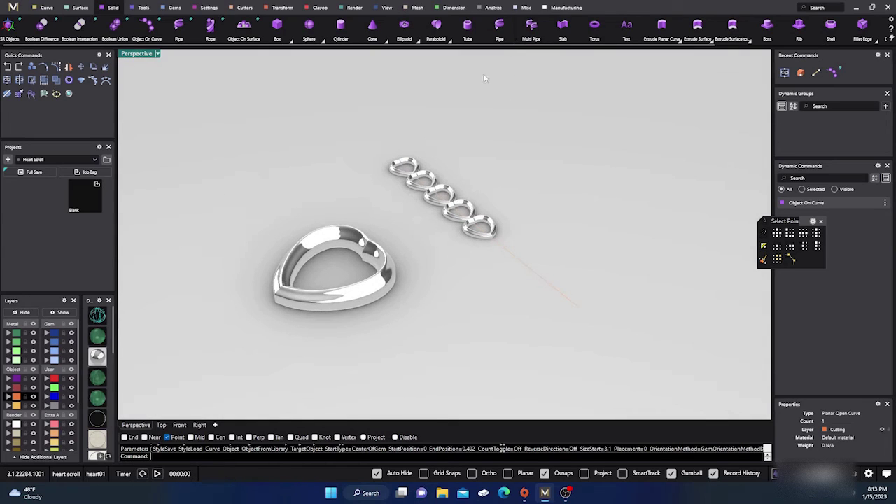
pyautogui.scroll(3, 348, 300)
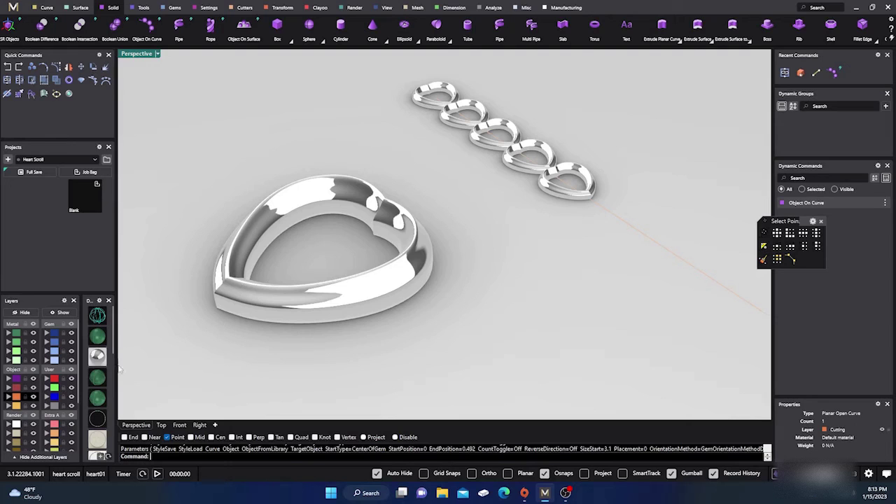
# Return to the green shaded display and examine the large heart's shape and the heart row from several angles
pyautogui.click(97, 337)
pyautogui.scroll(5, 283, 314)
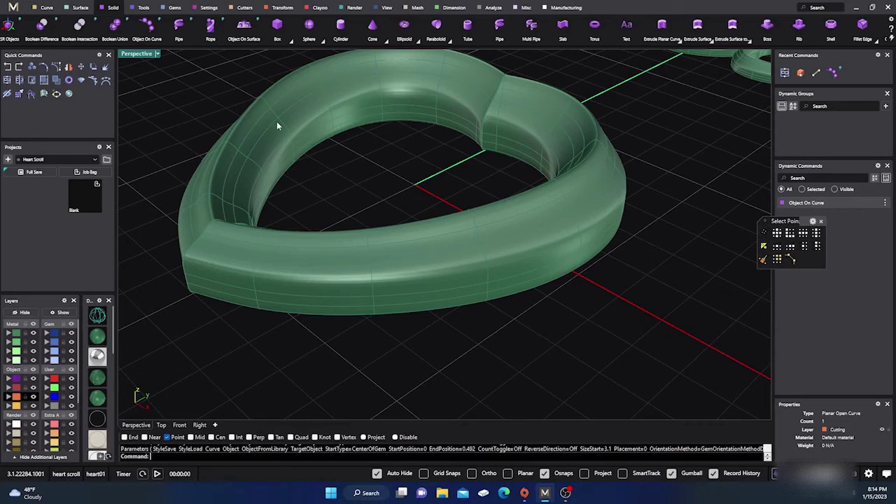
pyautogui.scroll(-7, 322, 191)
pyautogui.moveTo(322, 191); pyautogui.dragTo(386, 275, button='right')
pyautogui.scroll(-5, 365, 222)
pyautogui.scroll(8, 377, 263)
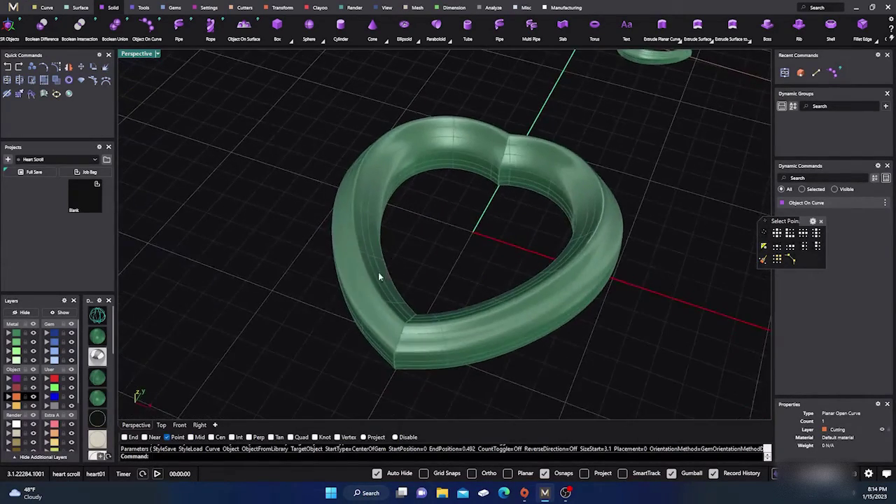
pyautogui.scroll(6, 364, 289)
pyautogui.scroll(-6, 364, 289)
pyautogui.moveTo(370, 325); pyautogui.dragTo(317, 211, button='right')
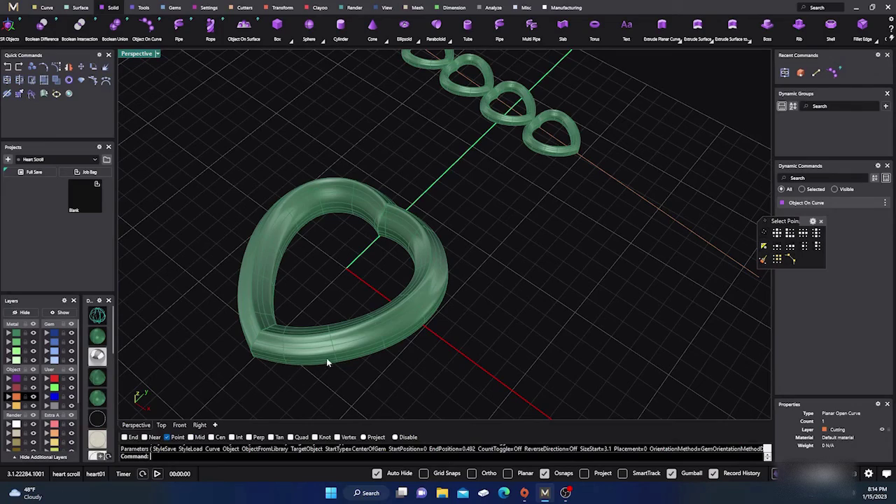
pyautogui.moveTo(411, 368); pyautogui.dragTo(428, 317, button='right')
pyautogui.scroll(-3, 414, 343)
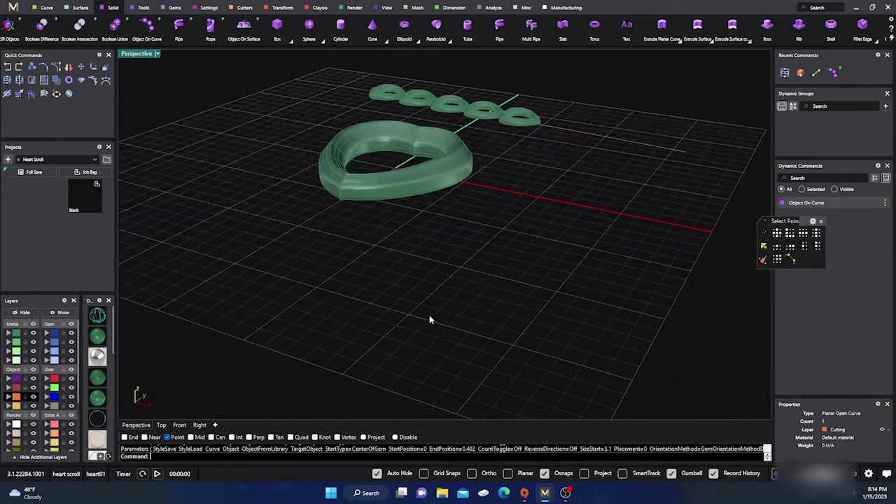
pyautogui.moveTo(382, 191); pyautogui.dragTo(392, 222, button='right')
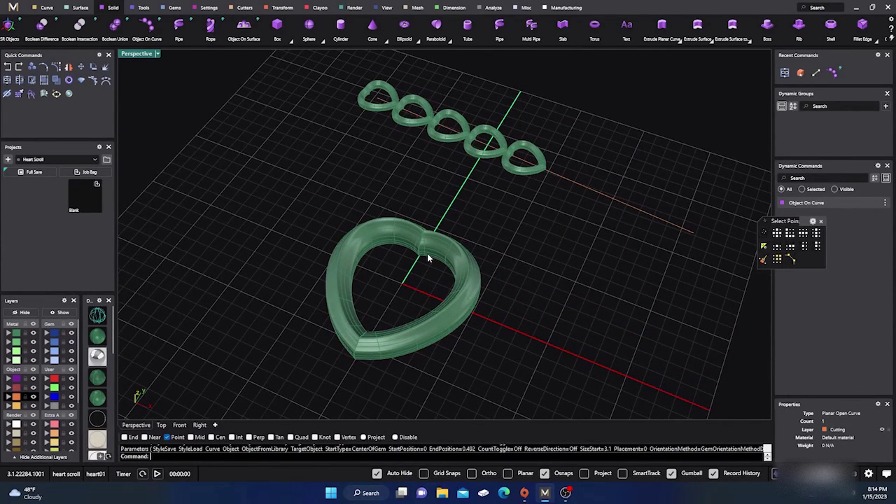